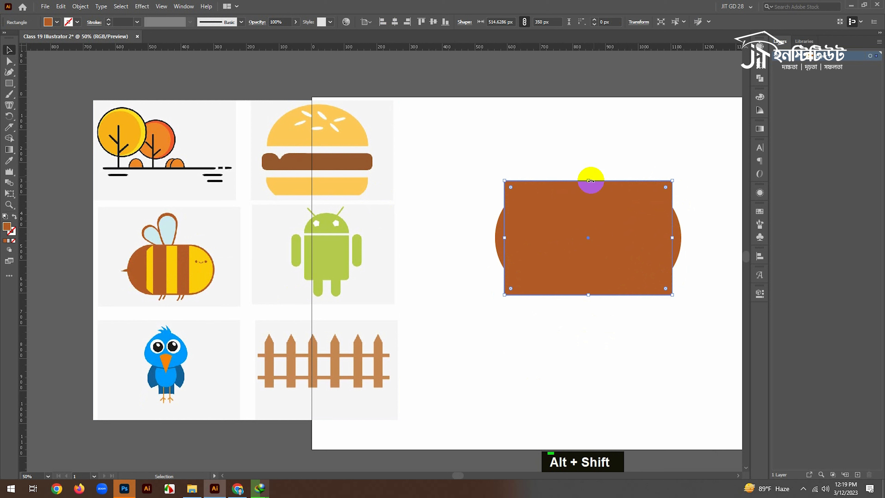
- Resize the inner rectangle to about 532 by 324 px and fully round its corners inside the brown capsule
{"action": "left_click_drag", "start_coordinate": [589, 180], "coordinate": [590, 185]}
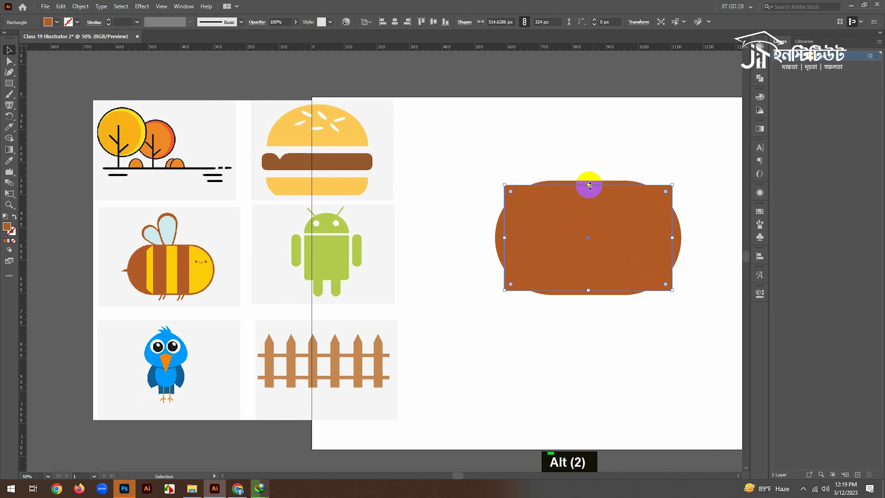
{"action": "left_click_drag", "start_coordinate": [510, 194], "coordinate": [628, 322]}
{"action": "left_click_drag", "start_coordinate": [672, 238], "coordinate": [675, 238]}
- Fill the inner capsule with the yellow sampled from the reference bee's body and deselect it
{"action": "key", "text": "i"}
{"action": "left_click", "coordinate": [203, 267]}
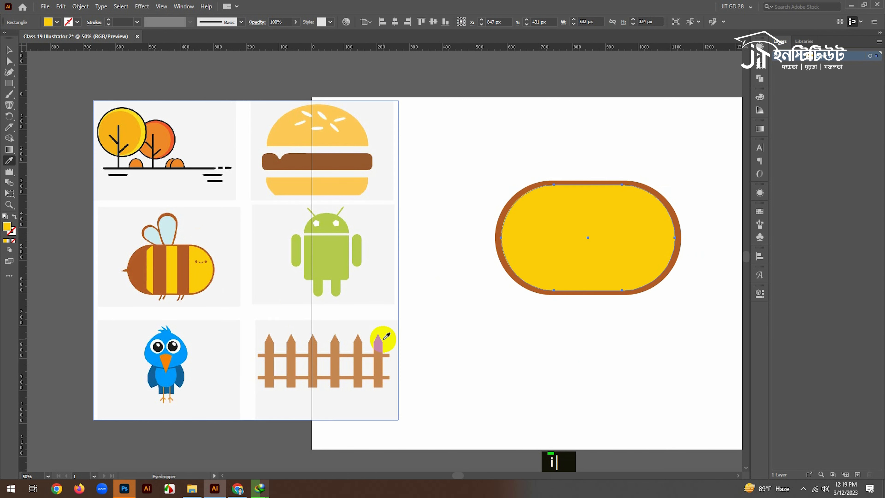
{"action": "key", "text": "v"}
{"action": "double_click", "coordinate": [613, 251]}
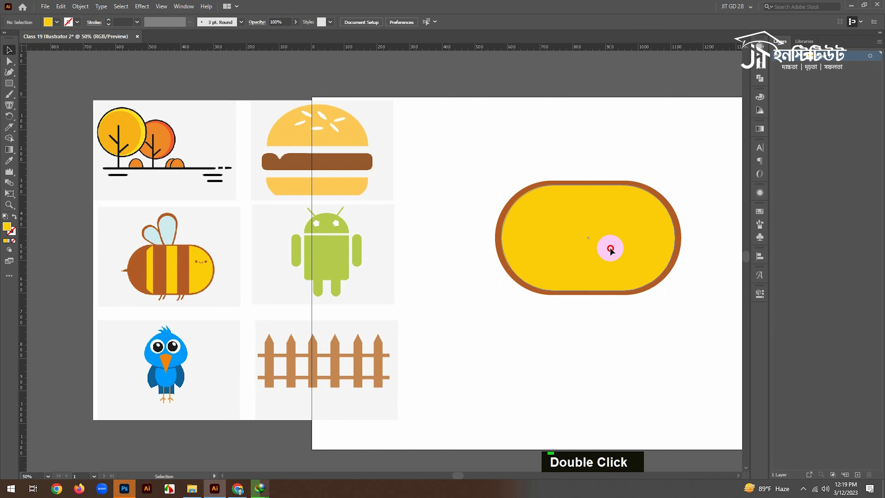
{"action": "left_click", "coordinate": [588, 334]}
{"action": "left_click_drag", "start_coordinate": [588, 334], "coordinate": [569, 340]}
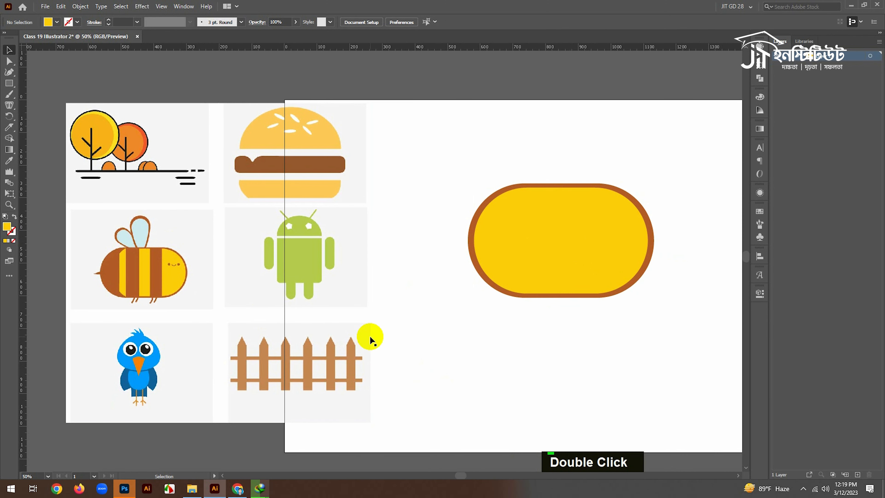
{"action": "key", "text": "space"}
{"action": "left_click_drag", "start_coordinate": [504, 327], "coordinate": [537, 325]}
- Draw a vertical stripe about 51 by 517 px across the body and fill it with the outline's brown
{"action": "left_click", "coordinate": [602, 236]}
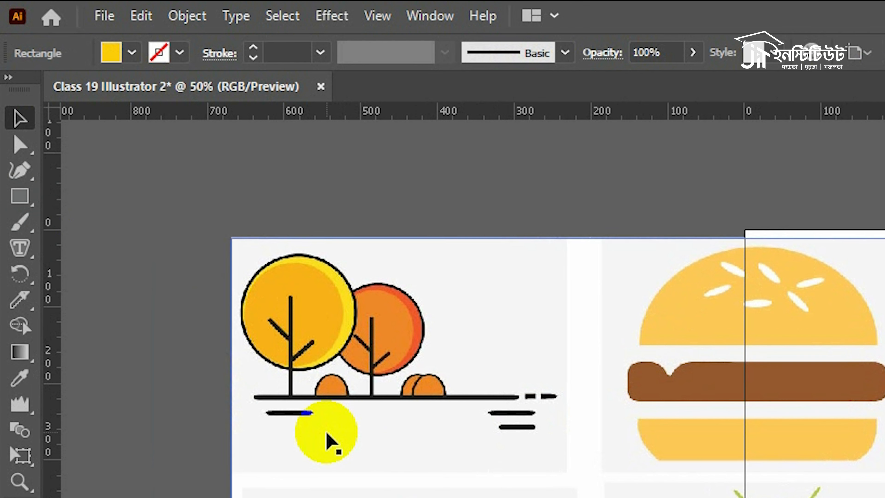
{"action": "left_click_drag", "start_coordinate": [9, 84], "coordinate": [51, 87]}
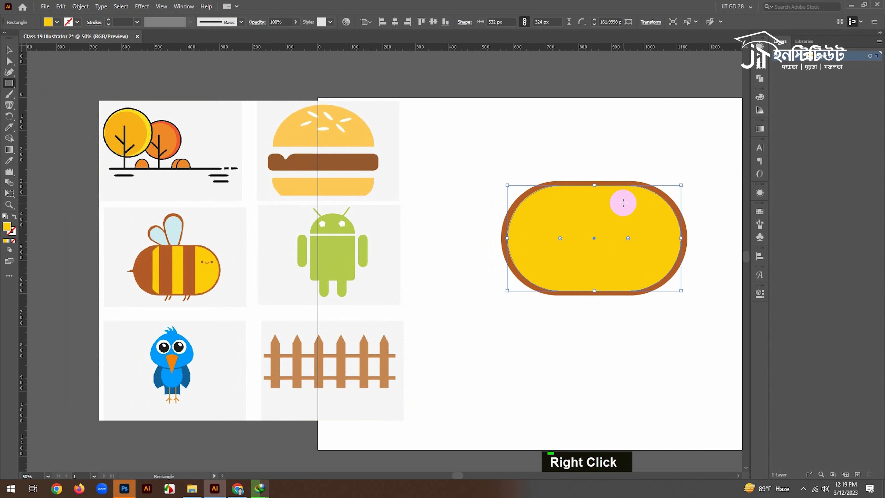
{"action": "left_click_drag", "start_coordinate": [618, 148], "coordinate": [634, 316]}
{"action": "key", "text": "i"}
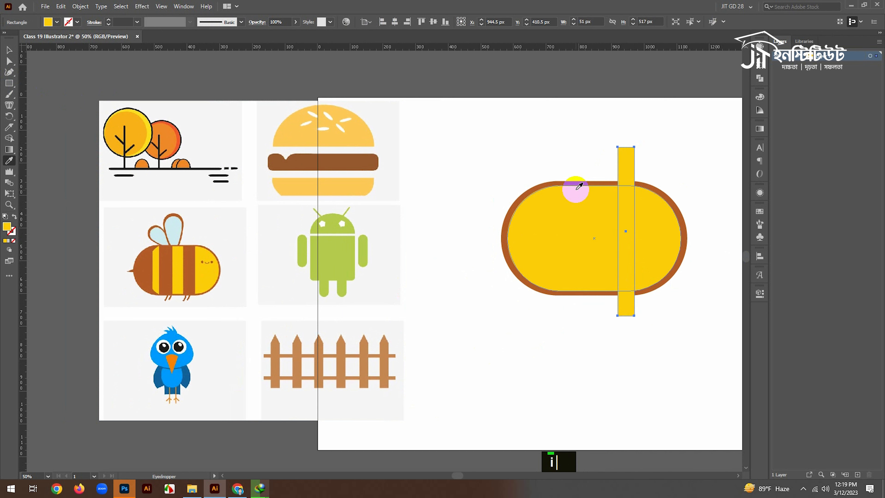
{"action": "left_click", "coordinate": [563, 182]}
{"action": "key", "text": "v"}
{"action": "left_click", "coordinate": [571, 129]}
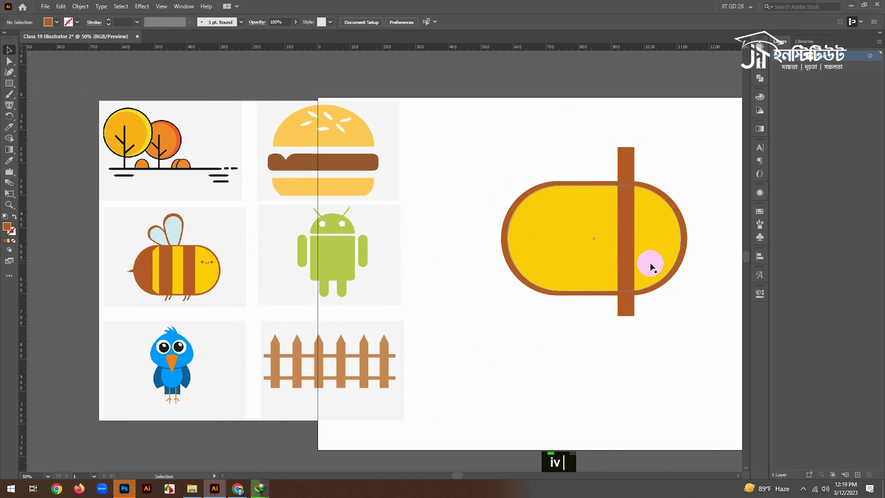
- Duplicate the brown stripe along the body toward its rear end to make four vertical stripes
{"action": "left_click_drag", "start_coordinate": [628, 260], "coordinate": [523, 260]}
{"action": "left_click", "coordinate": [628, 371]}
{"action": "key", "text": "space"}
{"action": "left_click_drag", "start_coordinate": [628, 353], "coordinate": [610, 351]}
- Shift the four stripes together slightly to the right along the body
{"action": "left_click_drag", "start_coordinate": [445, 117], "coordinate": [666, 275]}
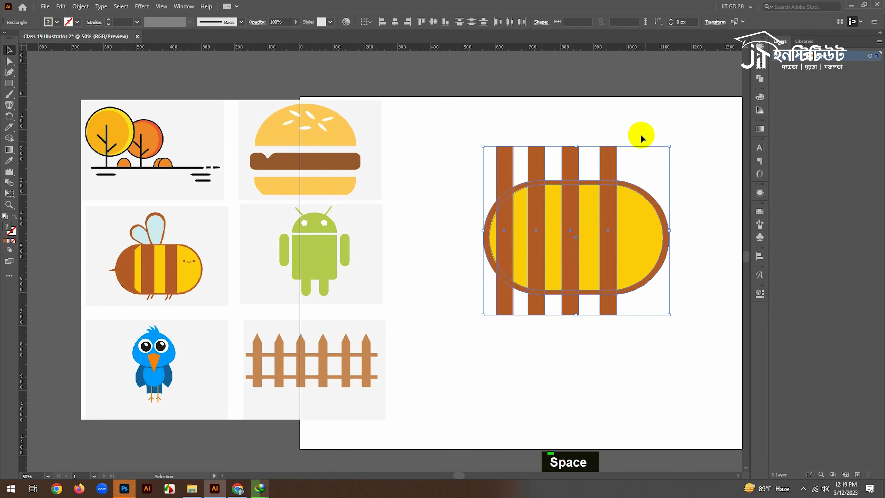
{"action": "left_click", "coordinate": [635, 361]}
{"action": "key", "text": "space"}
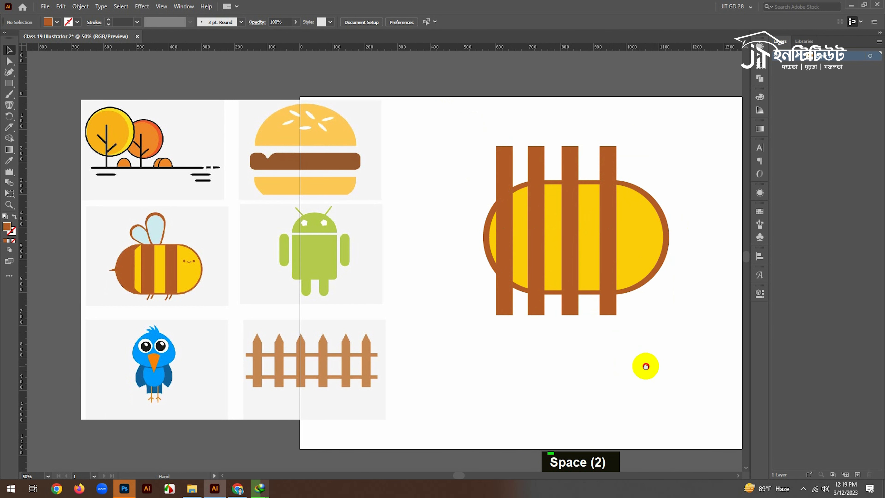
{"action": "left_click_drag", "start_coordinate": [644, 364], "coordinate": [630, 365]}
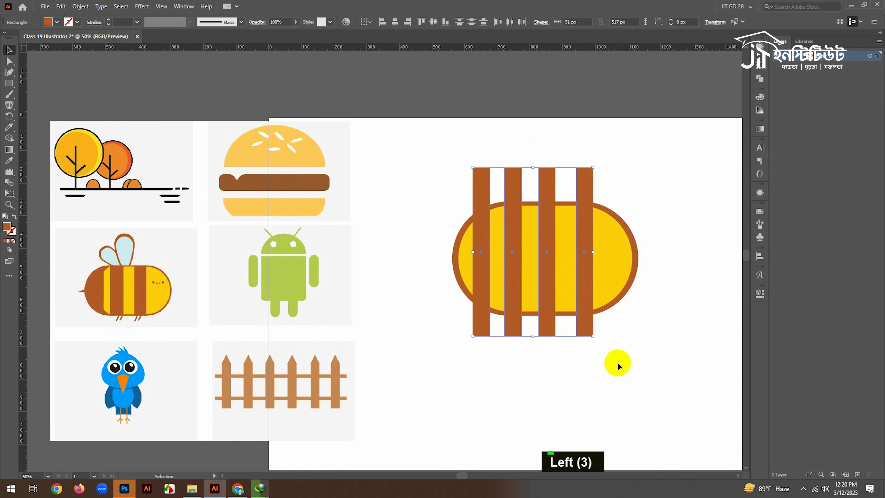
- Select the body with its stripes and show the Pathfinder panel
{"action": "left_click_drag", "start_coordinate": [428, 136], "coordinate": [664, 404]}
{"action": "left_click", "coordinate": [592, 306]}
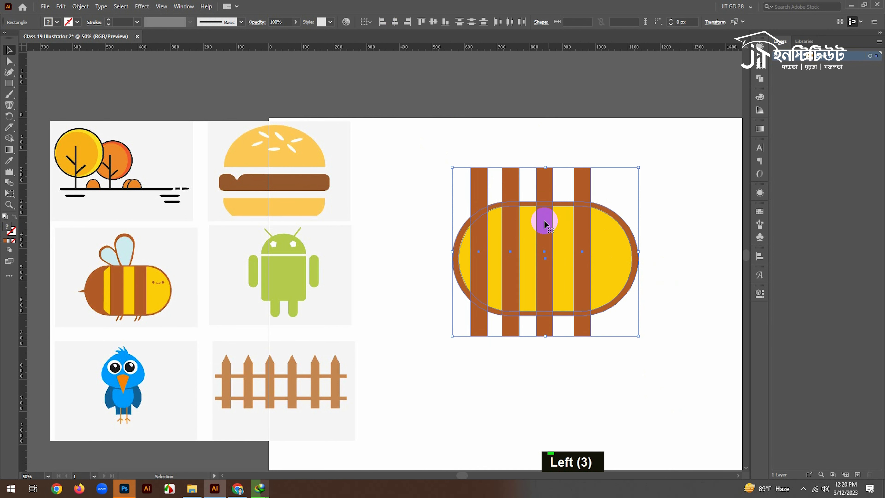
{"action": "left_click", "coordinate": [183, 6]}
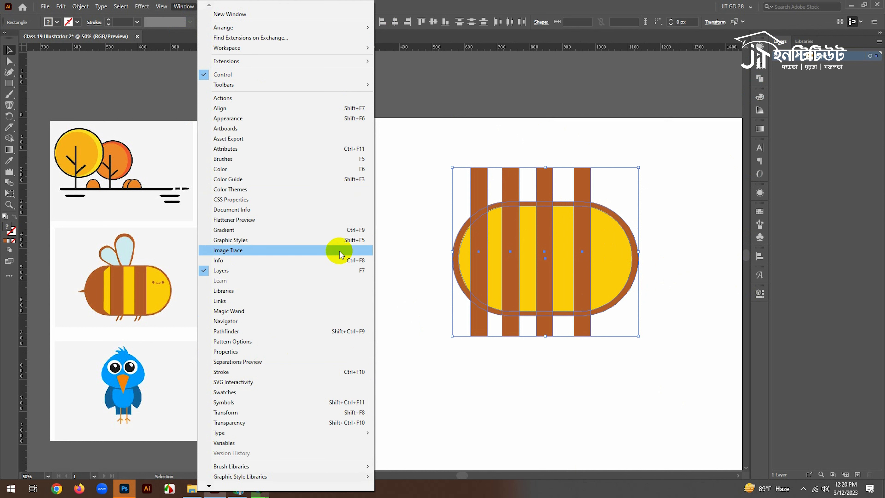
{"action": "left_click", "coordinate": [232, 331]}
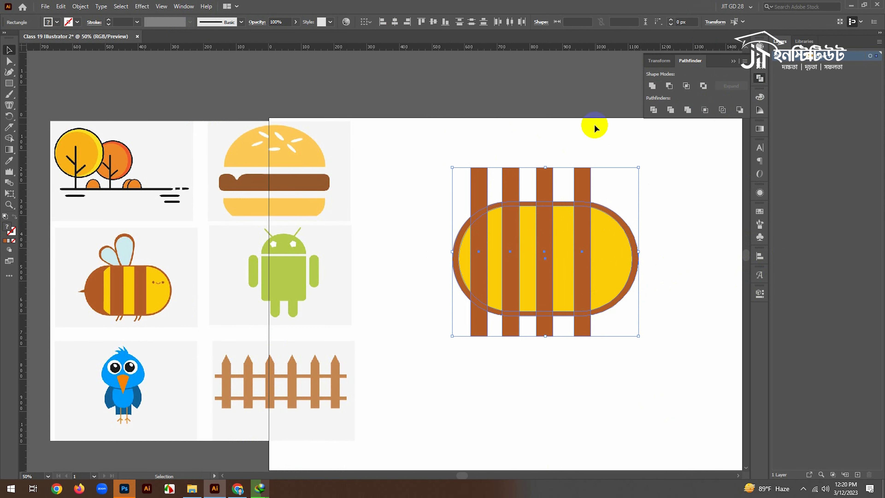
{"action": "left_click", "coordinate": [558, 128]}
{"action": "left_click_drag", "start_coordinate": [409, 150], "coordinate": [649, 376]}
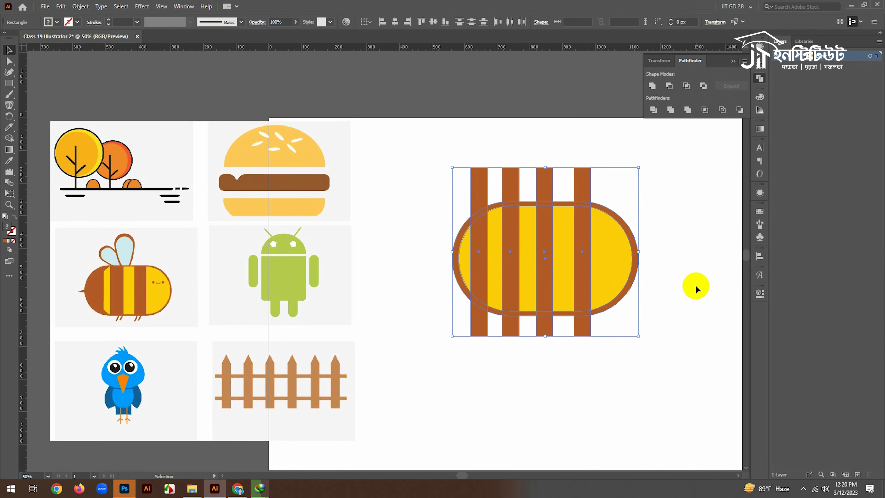
{"action": "left_click_drag", "start_coordinate": [679, 237], "coordinate": [601, 241]}
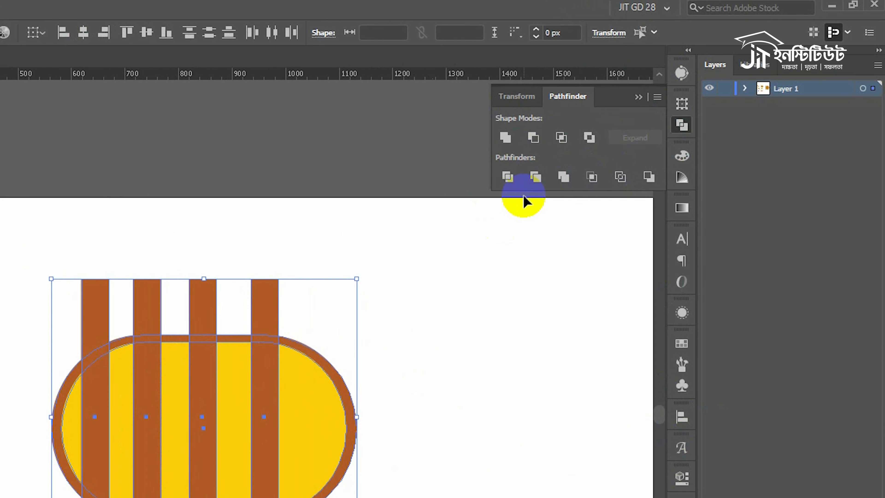
{"action": "left_click", "coordinate": [524, 201]}
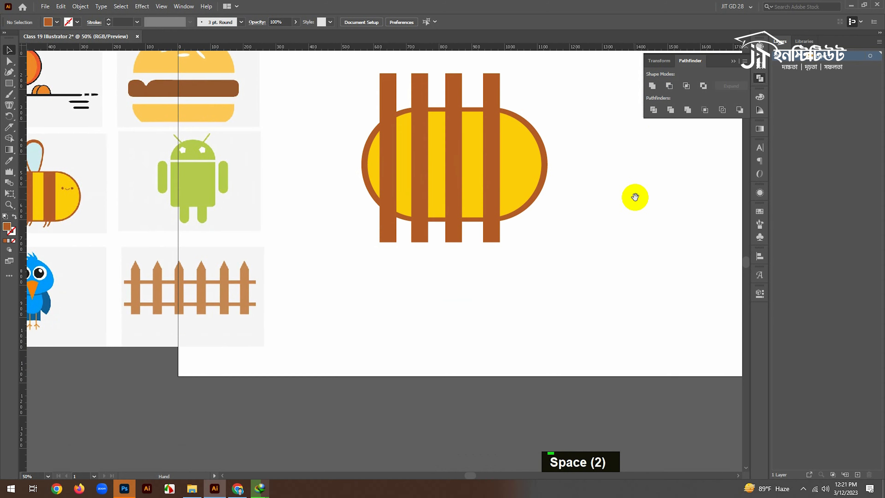
{"action": "left_click_drag", "start_coordinate": [632, 197], "coordinate": [374, 212]}
{"action": "left_click_drag", "start_coordinate": [138, 108], "coordinate": [359, 283]}
{"action": "left_click", "coordinate": [495, 236]}
{"action": "left_click_drag", "start_coordinate": [378, 215], "coordinate": [486, 225]}
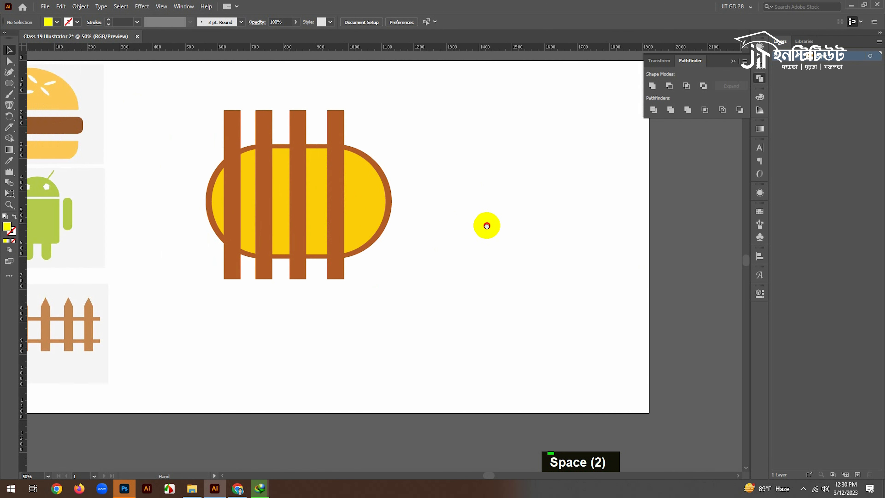
{"action": "left_click", "coordinate": [447, 216], "text": "ctrl"}
{"action": "left_click_drag", "start_coordinate": [366, 207], "coordinate": [467, 244]}
- Divide the yellow capsule and the four stripes with the Pathfinder, leaving out the brown outer capsule
{"action": "left_click", "coordinate": [450, 260]}
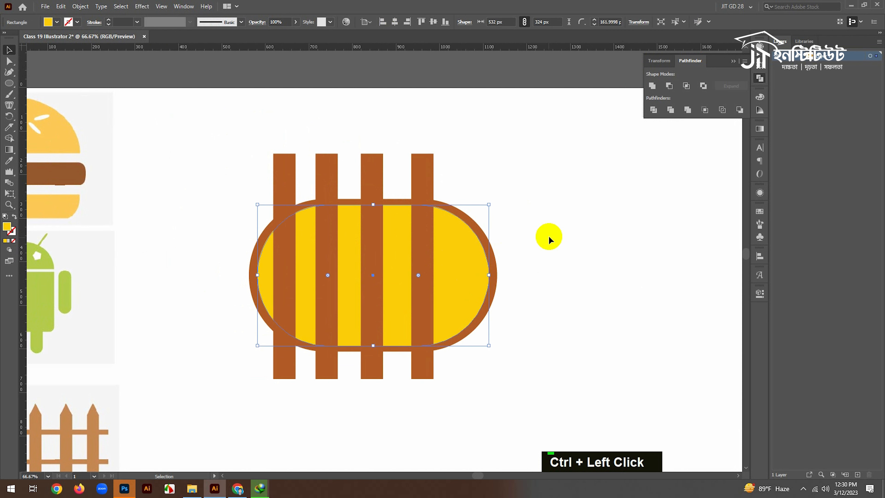
{"action": "left_click_drag", "start_coordinate": [253, 133], "coordinate": [444, 175]}
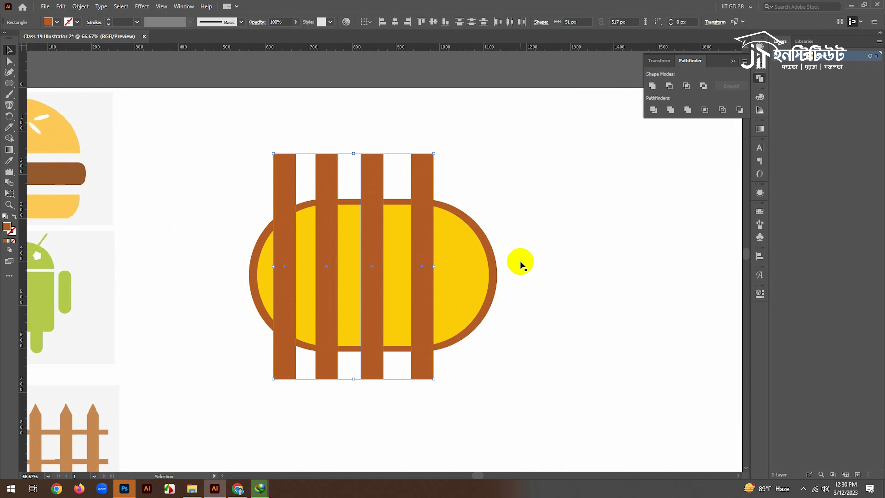
{"action": "left_click", "coordinate": [456, 260]}
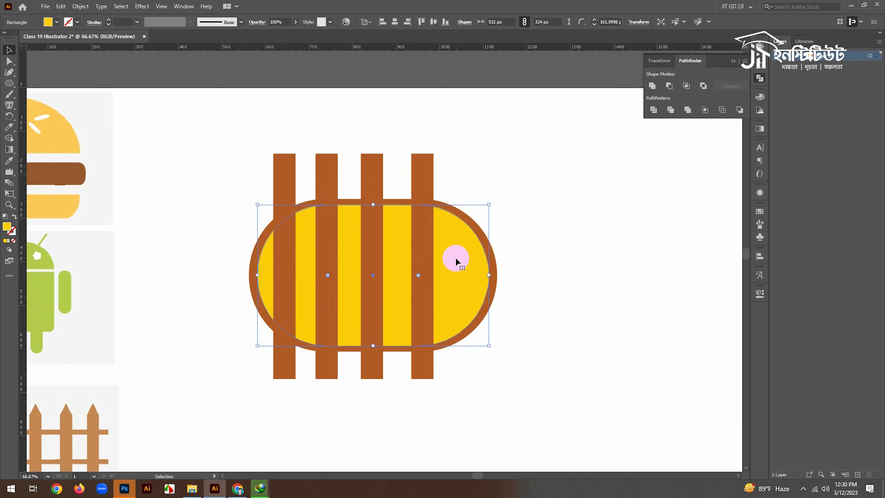
{"action": "left_click_drag", "start_coordinate": [232, 131], "coordinate": [478, 197]}
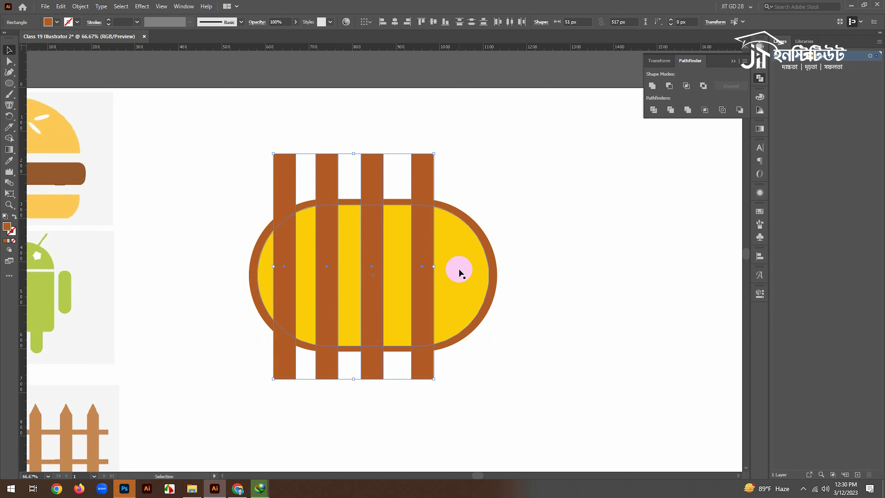
{"action": "left_click", "coordinate": [460, 271], "text": "shift"}
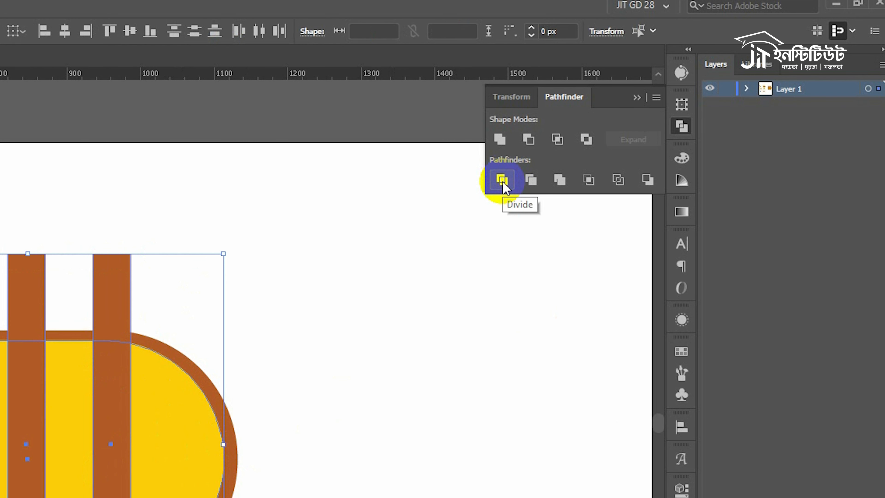
{"action": "left_click", "coordinate": [503, 183]}
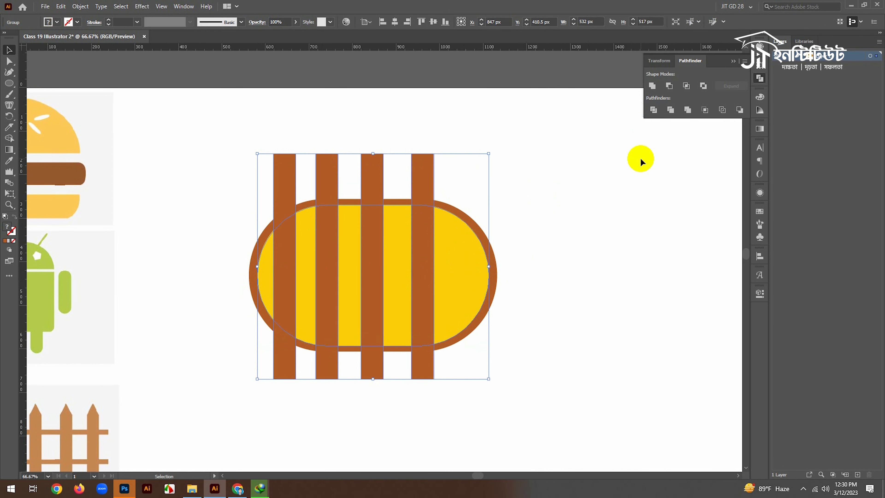
- Ungroup the divided body pieces and clear the selection
{"action": "right_click", "coordinate": [420, 234]}
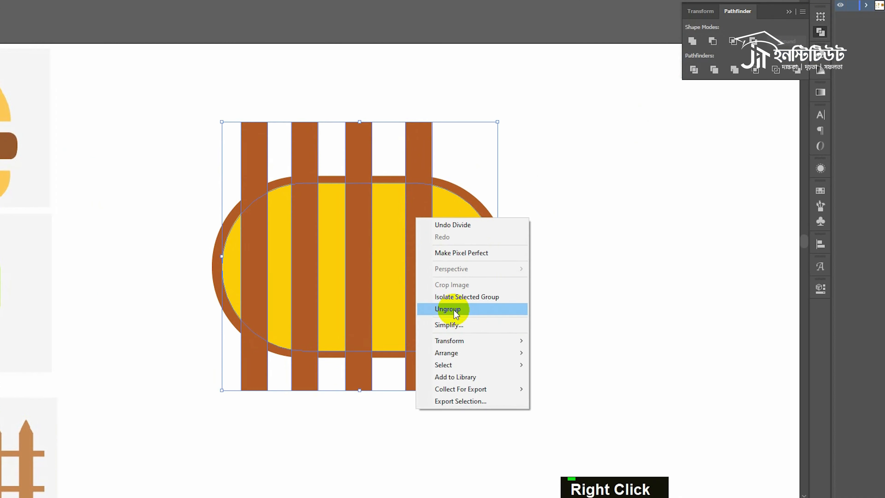
{"action": "left_click", "coordinate": [458, 304]}
{"action": "left_click", "coordinate": [455, 14]}
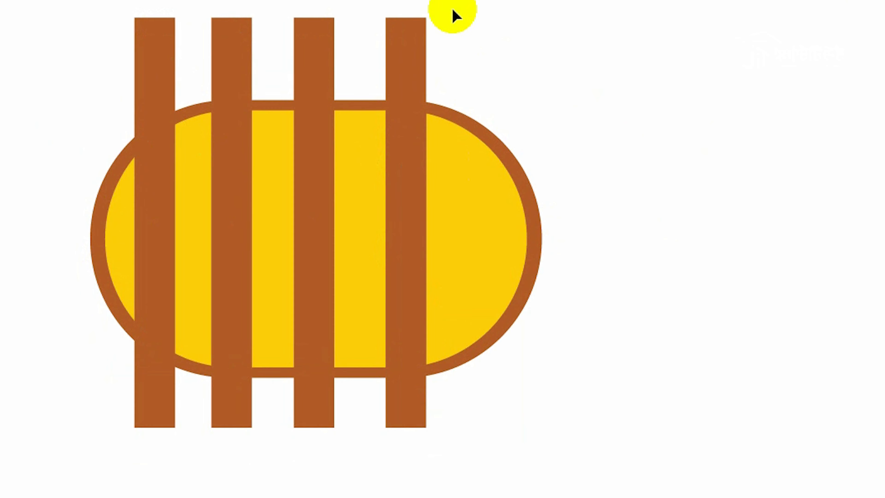
- Delete the four stripe ends that stick out above the body
{"action": "left_click", "coordinate": [404, 35]}
{"action": "key", "text": "Delete"}
{"action": "left_click", "coordinate": [326, 33]}
{"action": "key", "text": "Delete"}
{"action": "left_click", "coordinate": [233, 44]}
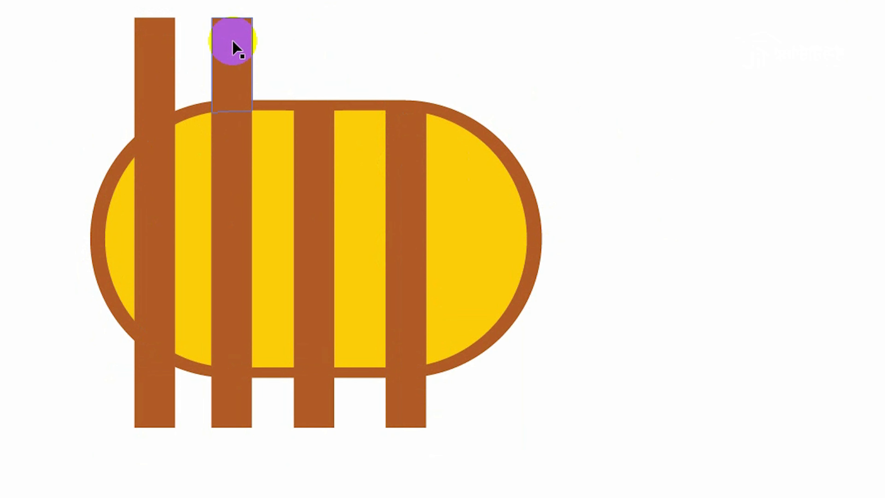
{"action": "key", "text": "Delete"}
{"action": "left_click", "coordinate": [160, 40]}
{"action": "key", "text": "Delete"}
- Delete the four stripe ends that stick out below the body
{"action": "left_click", "coordinate": [276, 362]}
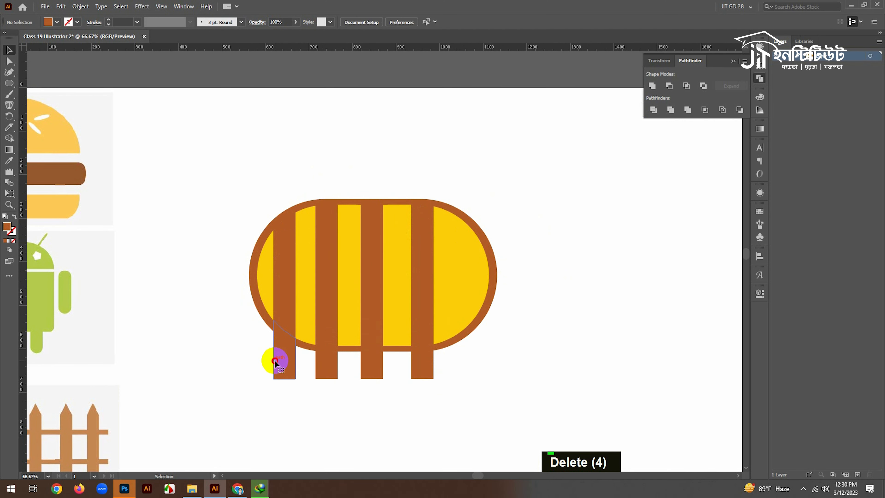
{"action": "key", "text": "Delete"}
{"action": "left_click", "coordinate": [326, 366]}
{"action": "key", "text": "Delete"}
{"action": "left_click", "coordinate": [382, 370]}
{"action": "key", "text": "Delete"}
{"action": "left_click", "coordinate": [426, 369]}
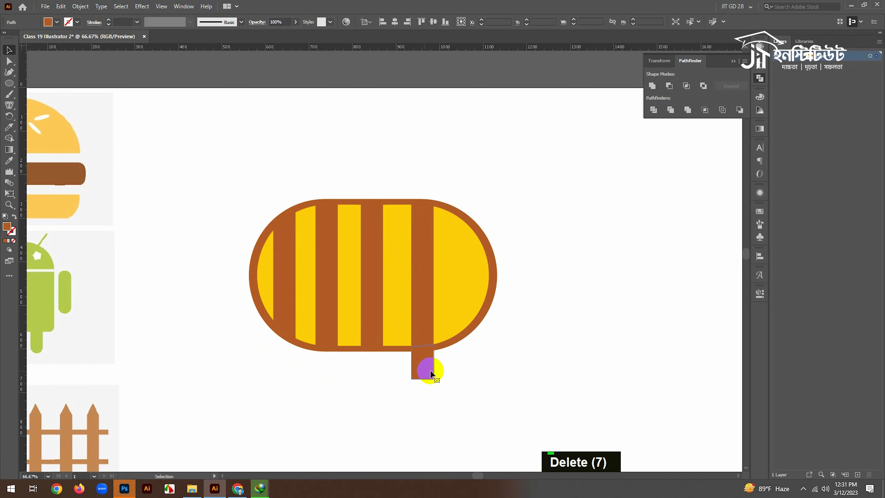
{"action": "key", "text": "Delete"}
- Delete the yellow sliver at the body's rear end so that end is solid brown
{"action": "key", "text": "ctrl+space"}
{"action": "left_click", "coordinate": [365, 250], "text": "ctrl+alt"}
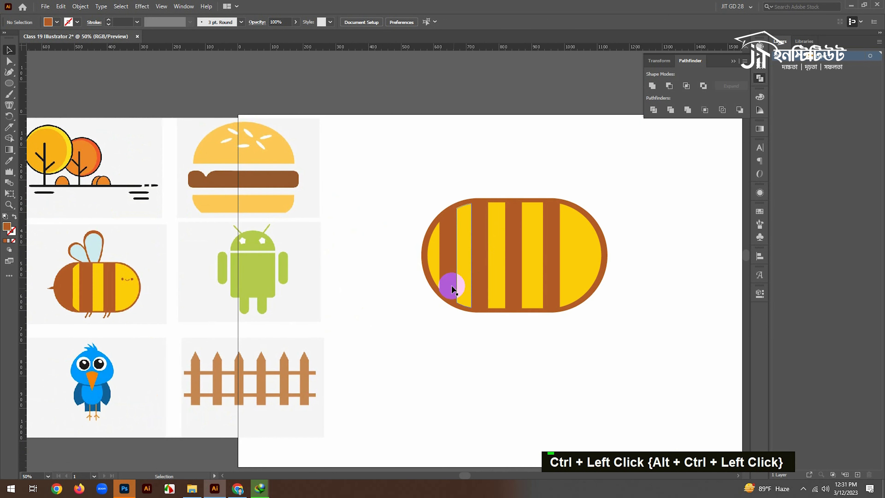
{"action": "left_click", "coordinate": [431, 257], "text": "ctrl"}
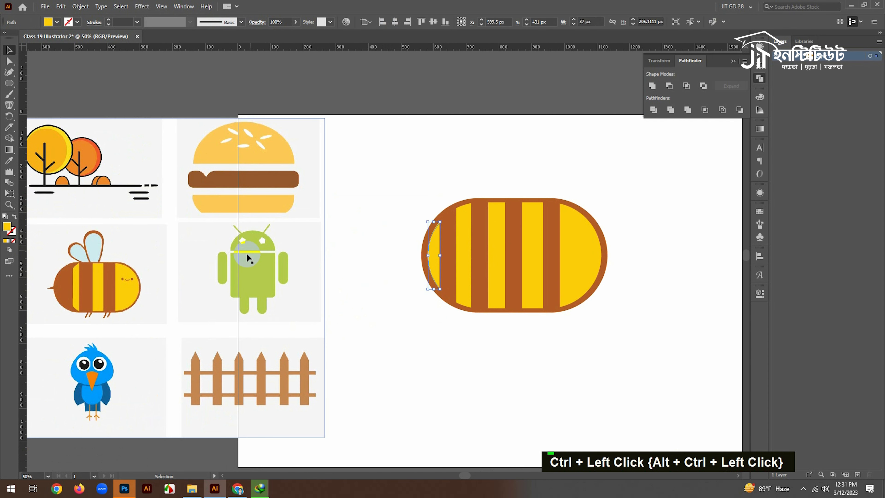
{"action": "key", "text": "Delete"}
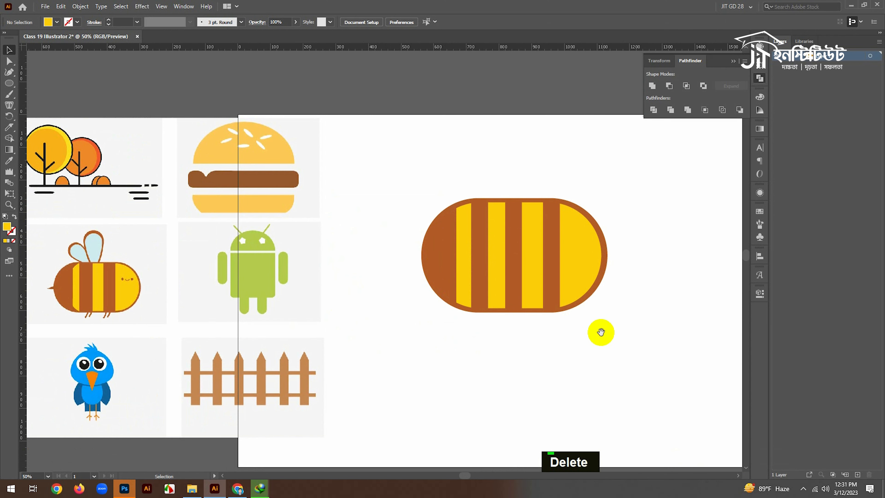
- Group the yellow and brown stripe pieces of the body, leaving out the brown outline shape behind them
{"action": "left_click_drag", "start_coordinate": [601, 332], "coordinate": [648, 323]}
{"action": "left_click", "coordinate": [462, 209]}
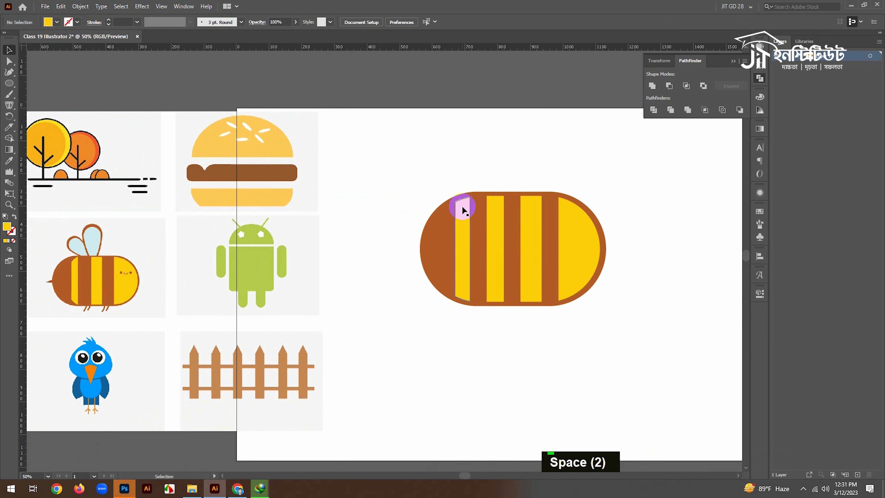
{"action": "left_click_drag", "start_coordinate": [396, 151], "coordinate": [634, 303]}
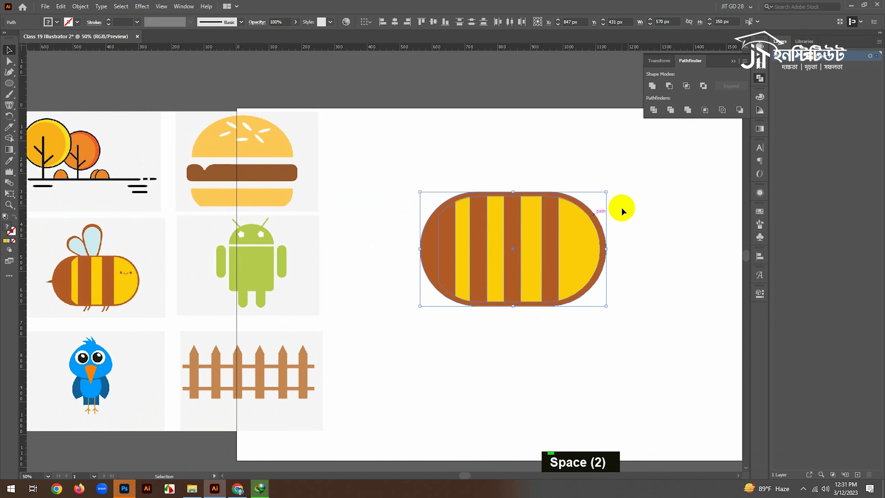
{"action": "left_click", "coordinate": [604, 214], "text": "shift"}
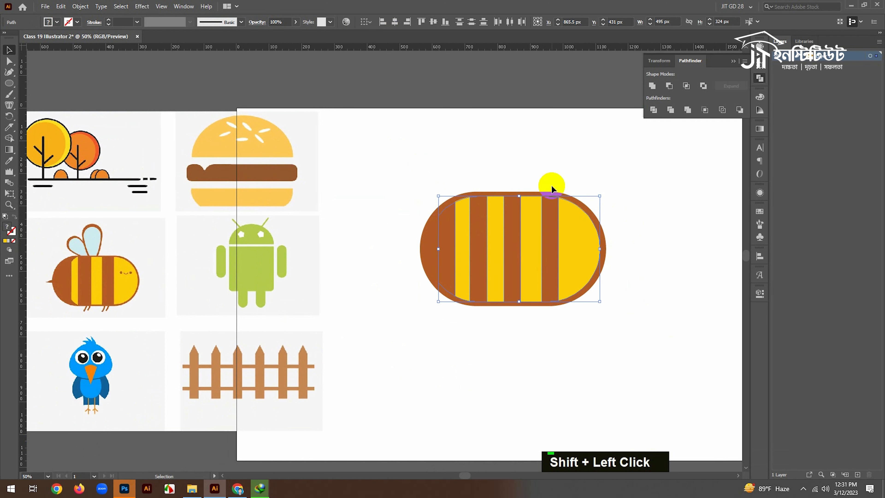
{"action": "key", "text": "ctrl+g"}
{"action": "left_click_drag", "start_coordinate": [560, 265], "coordinate": [587, 193]}
{"action": "key", "text": "ctrl+z"}
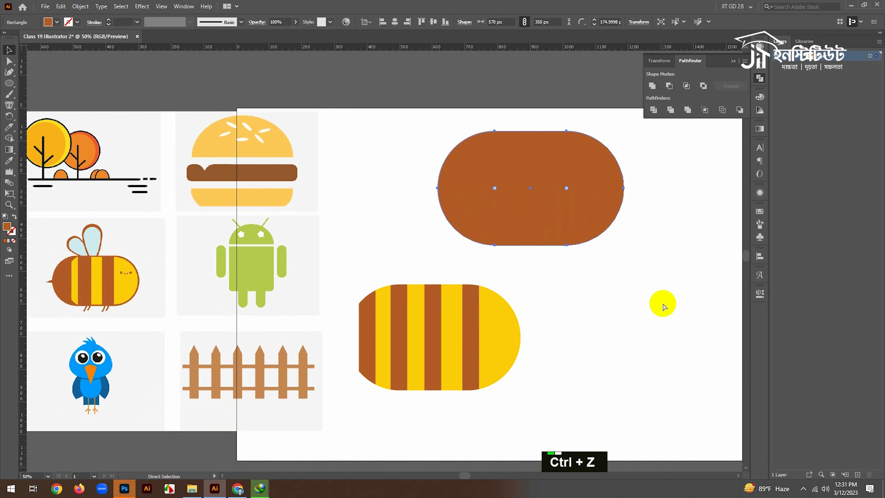
{"action": "key", "text": "ctrl+z"}
{"action": "left_click", "coordinate": [662, 302]}
- Draw a brown upright ellipse about 120 × 217 px beside the body as the base of a wing
{"action": "left_click_drag", "start_coordinate": [598, 303], "coordinate": [642, 289]}
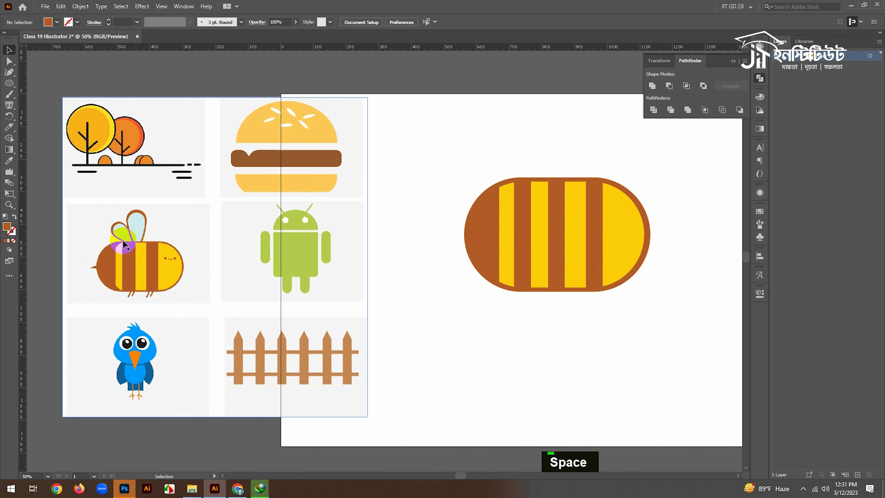
{"action": "left_click_drag", "start_coordinate": [549, 250], "coordinate": [524, 287]}
{"action": "left_click", "coordinate": [507, 257], "text": "ctrl"}
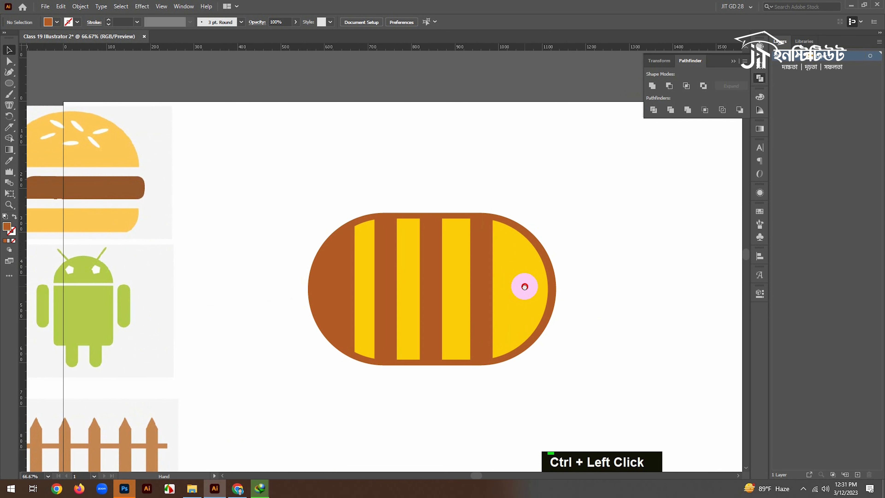
{"action": "left_click_drag", "start_coordinate": [17, 89], "coordinate": [57, 92]}
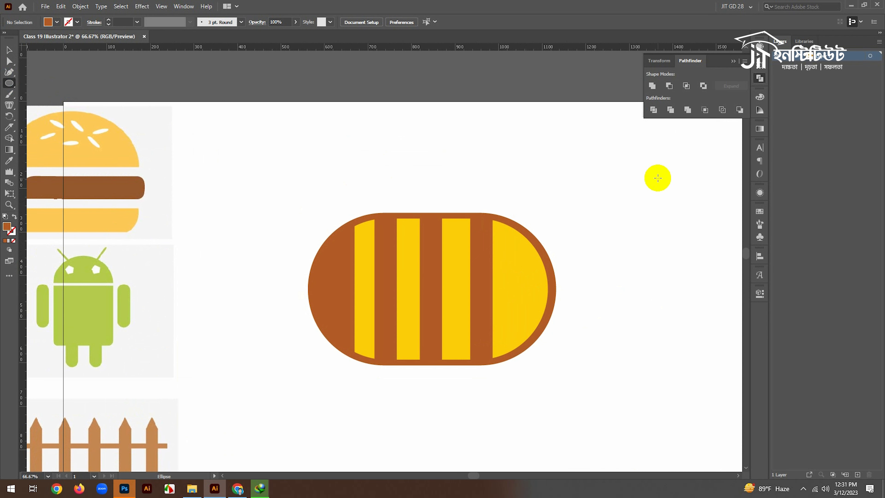
{"action": "left_click_drag", "start_coordinate": [658, 178], "coordinate": [492, 212]}
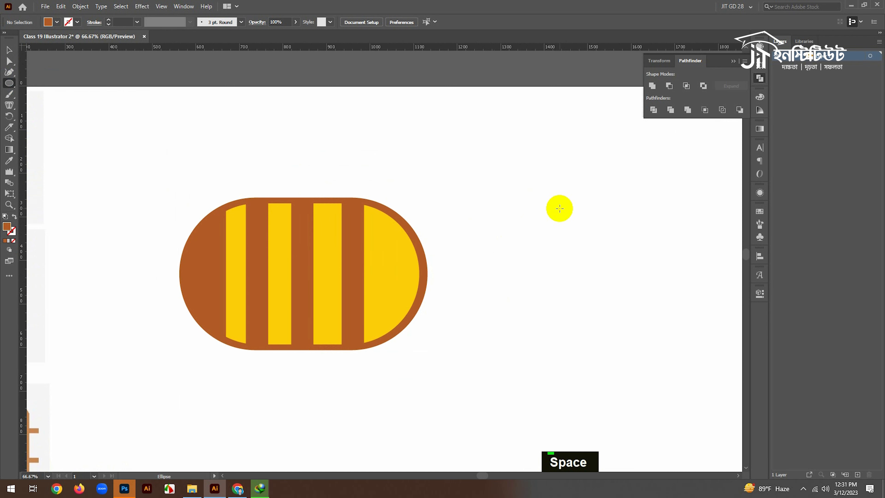
{"action": "left_click_drag", "start_coordinate": [540, 162], "coordinate": [592, 256]}
{"action": "key", "text": "v"}
{"action": "double_click", "coordinate": [351, 162]}
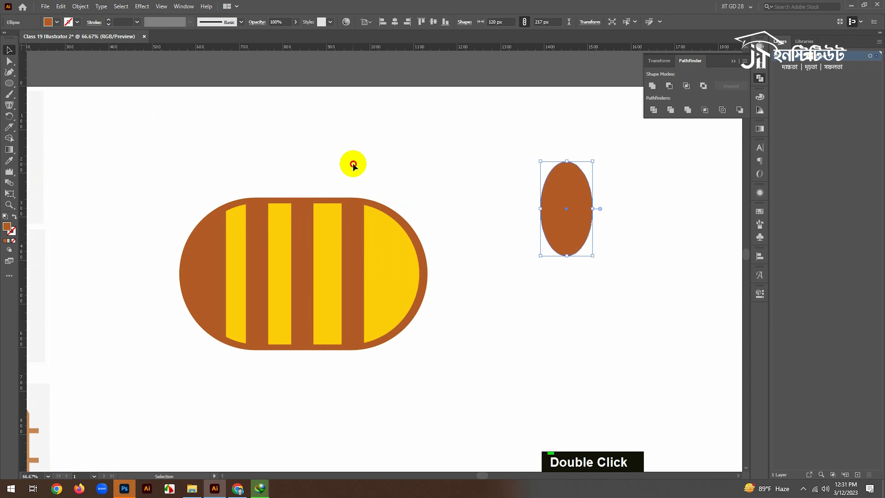
- Duplicate the wing ellipse in place and scale the copy from its centre to about 102 × 184 px
{"action": "left_click_drag", "start_coordinate": [432, 182], "coordinate": [740, 216]}
{"action": "left_click_drag", "start_coordinate": [363, 210], "coordinate": [21, 155]}
{"action": "left_click", "coordinate": [530, 172]}
{"action": "key", "text": "a"}
{"action": "key", "text": "ctrl+c"}
{"action": "key", "text": "ctrl+f"}
{"action": "key", "text": "v"}
{"action": "left_click_drag", "start_coordinate": [559, 138], "coordinate": [556, 145]}
- Fill the smaller inner wing ellipse with bright yellow
{"action": "left_click", "coordinate": [56, 22]}
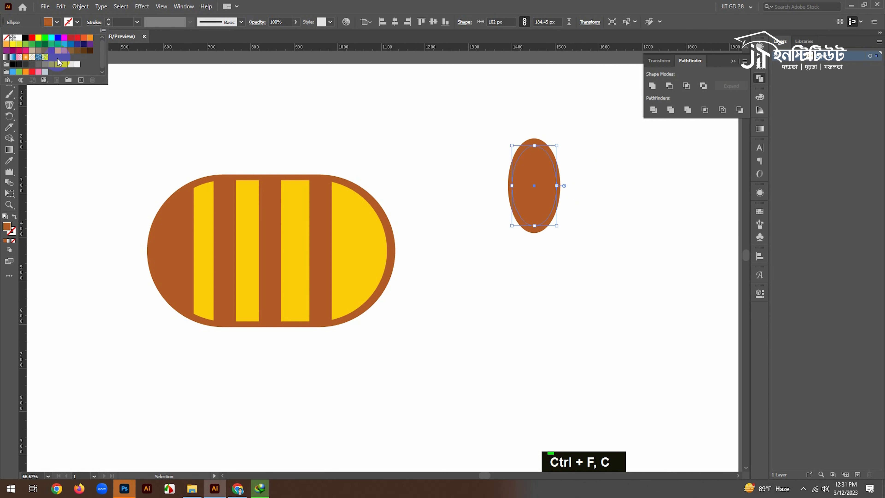
{"action": "left_click", "coordinate": [39, 38]}
{"action": "double_click", "coordinate": [537, 303]}
- Stretch the yellow ellipse downward until its lower edge meets the bottom of the brown ellipse
{"action": "left_click", "coordinate": [493, 209], "text": "ctrl"}
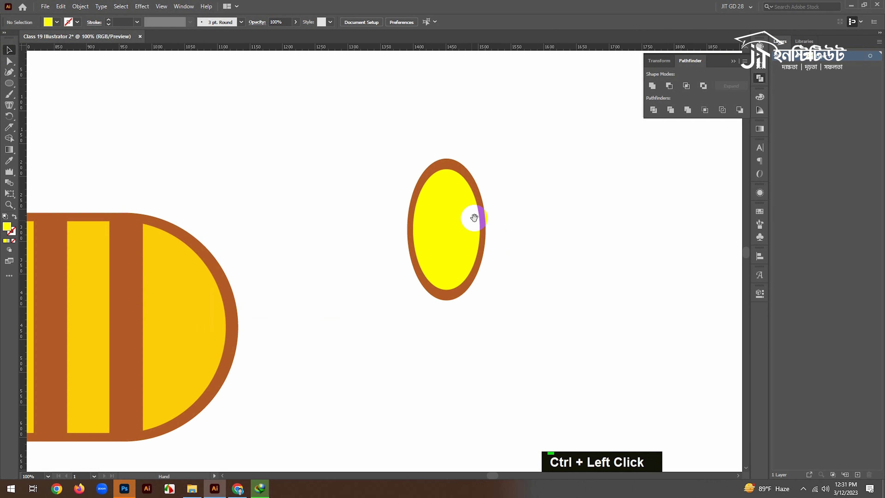
{"action": "left_click_drag", "start_coordinate": [475, 217], "coordinate": [546, 221]}
{"action": "left_click", "coordinate": [529, 275]}
{"action": "left_click_drag", "start_coordinate": [519, 293], "coordinate": [519, 300]}
{"action": "left_click", "coordinate": [608, 266], "text": "ctrl"}
{"action": "left_click_drag", "start_coordinate": [599, 261], "coordinate": [628, 256]}
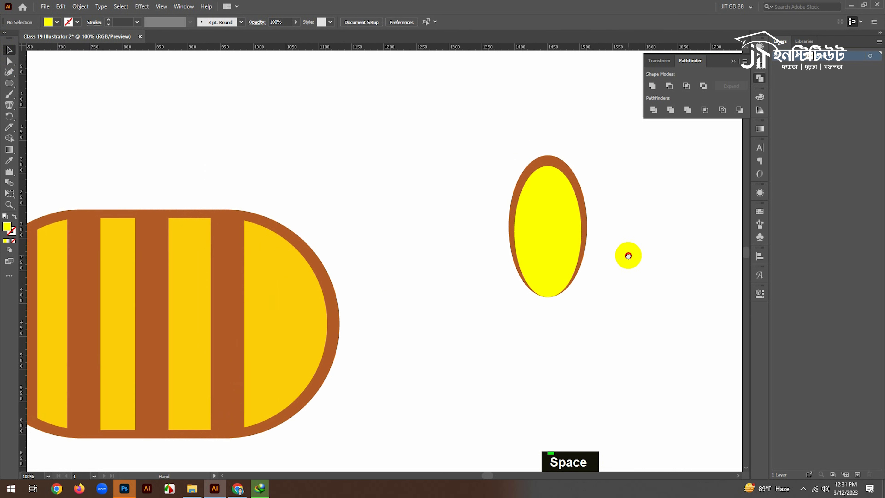
- Group the brown and yellow ellipses into one wing
{"action": "left_click_drag", "start_coordinate": [641, 157], "coordinate": [559, 268]}
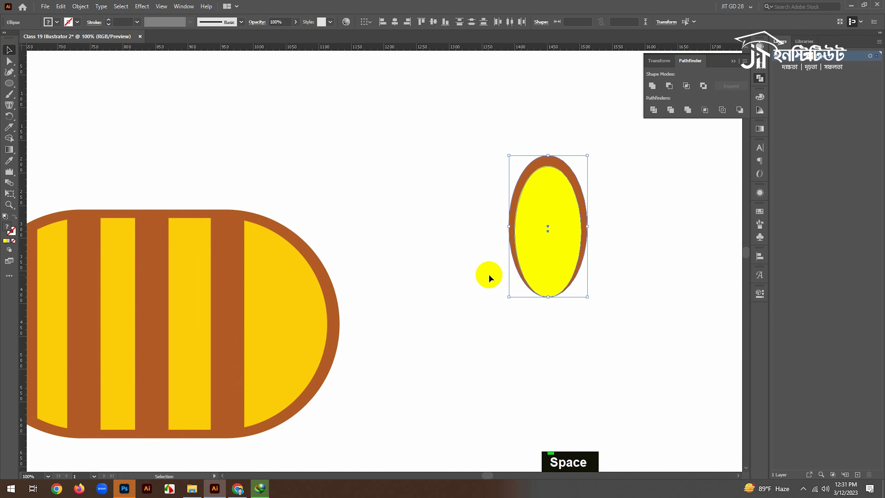
{"action": "key", "text": "ctrl"}
{"action": "key", "text": "ctrl+g"}
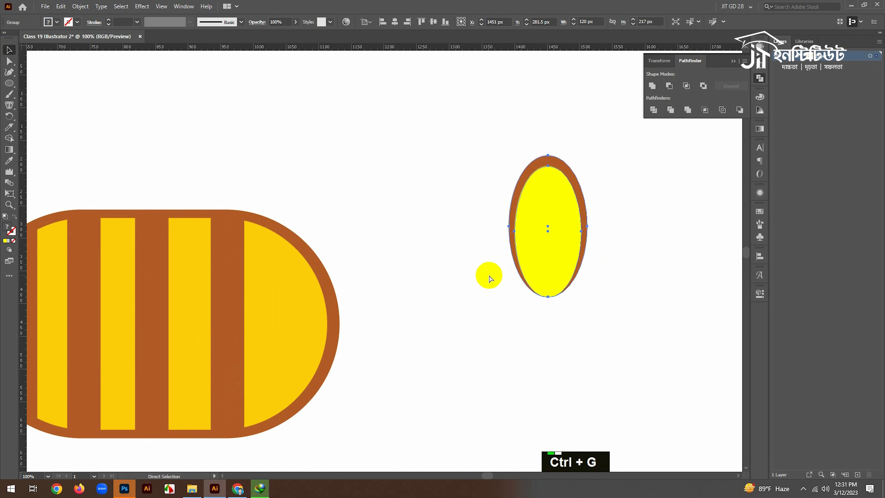
- Duplicate the wing, rotate the copy counterclockwise and overlap it with the original so their bases meet
{"action": "left_click_drag", "start_coordinate": [554, 220], "coordinate": [478, 225]}
{"action": "left_click_drag", "start_coordinate": [514, 157], "coordinate": [473, 144]}
{"action": "left_click_drag", "start_coordinate": [470, 228], "coordinate": [520, 225]}
- Rotate the original upright wing slightly clockwise and bring it to the front of the tilted copy
{"action": "double_click", "coordinate": [585, 198]}
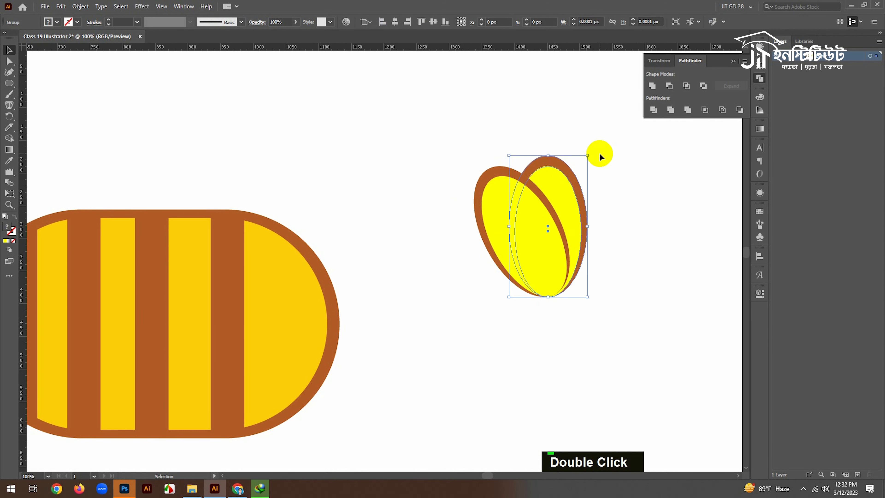
{"action": "left_click_drag", "start_coordinate": [588, 152], "coordinate": [640, 215]}
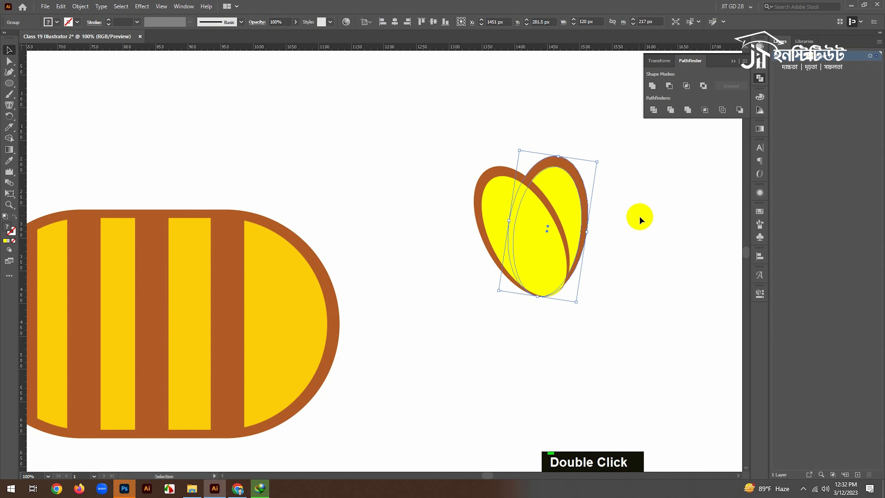
{"action": "left_click", "coordinate": [640, 216]}
{"action": "left_click", "coordinate": [571, 202]}
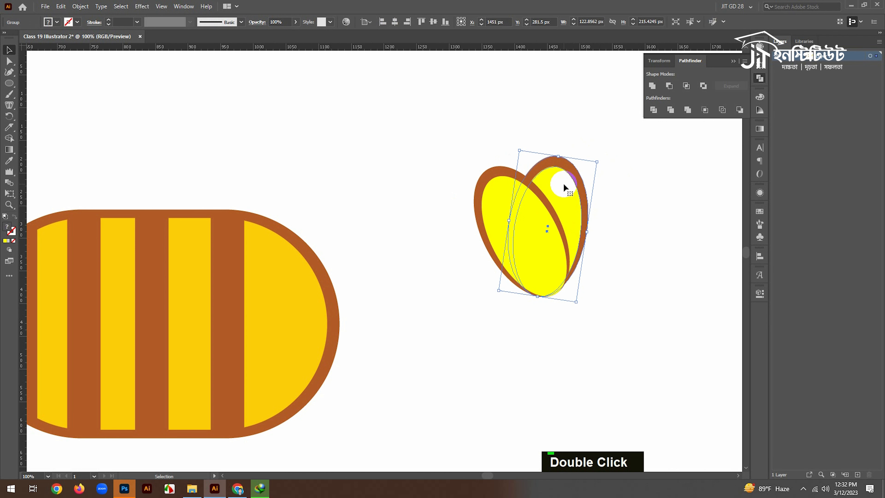
{"action": "right_click", "coordinate": [563, 184]}
{"action": "mouse_move", "coordinate": [613, 297]}
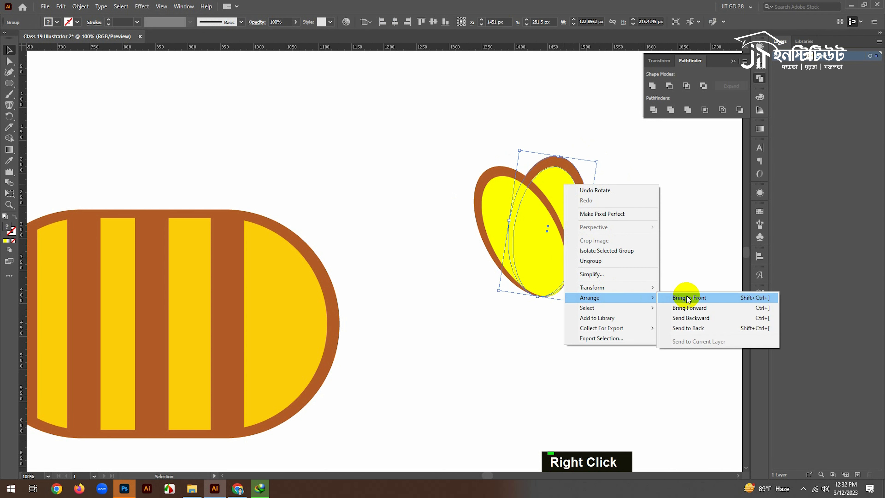
{"action": "left_click", "coordinate": [687, 298]}
{"action": "left_click", "coordinate": [576, 332]}
- Group the two wings and move them onto the middle of the body's upper edge
{"action": "left_click", "coordinate": [459, 289], "text": "ctrl+alt"}
{"action": "left_click_drag", "start_coordinate": [428, 274], "coordinate": [530, 291]}
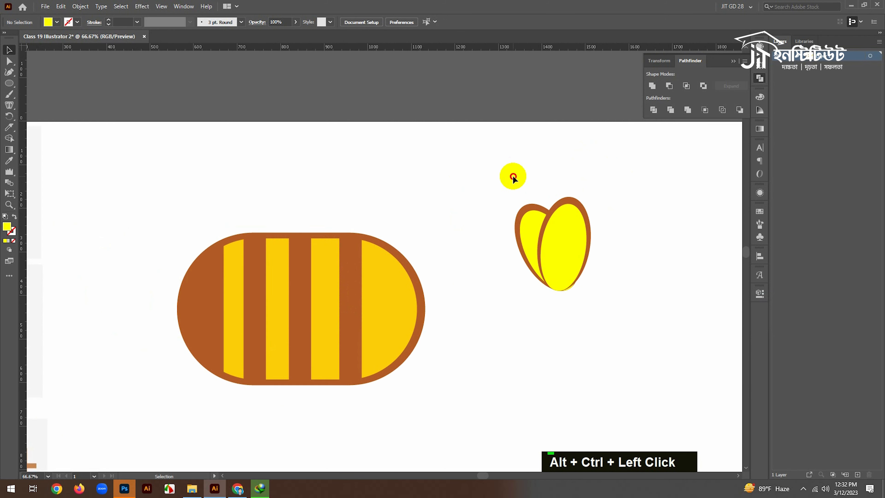
{"action": "left_click_drag", "start_coordinate": [513, 177], "coordinate": [578, 247]}
{"action": "key", "text": "ctrl+g"}
{"action": "left_click_drag", "start_coordinate": [516, 244], "coordinate": [304, 222]}
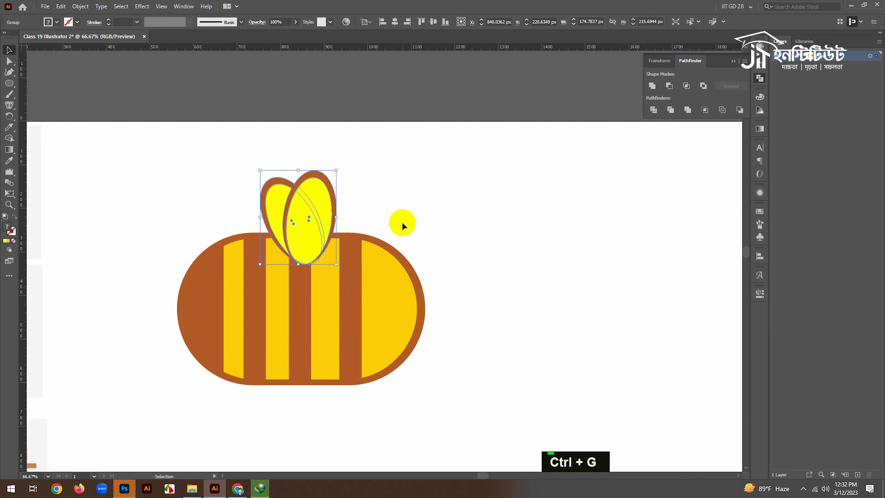
- Send the wing group to the back so that its base sits behind the body
{"action": "right_click", "coordinate": [316, 198]}
{"action": "mouse_move", "coordinate": [375, 311]}
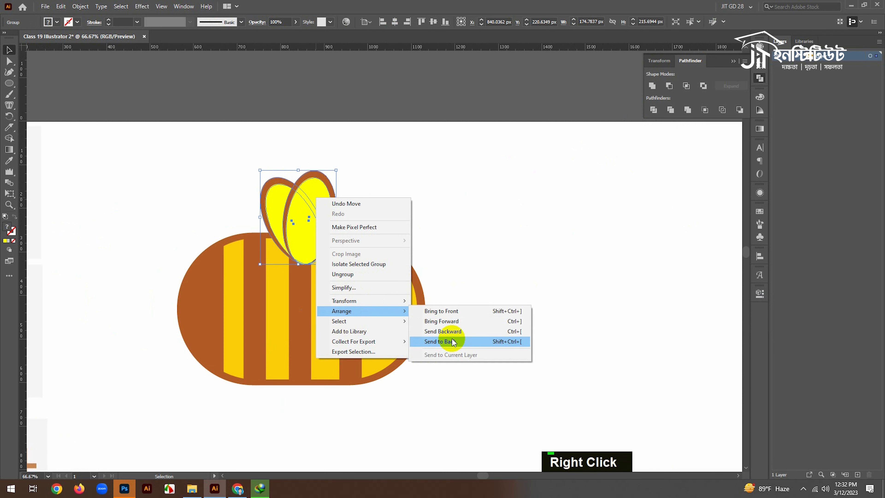
{"action": "left_click", "coordinate": [453, 342]}
{"action": "left_click", "coordinate": [426, 287]}
{"action": "left_click_drag", "start_coordinate": [425, 288], "coordinate": [569, 272]}
- Isolate the wing group and rotate the rear wing further counterclockwise, away from the front wing
{"action": "left_click", "coordinate": [438, 260], "text": "ctrl+alt"}
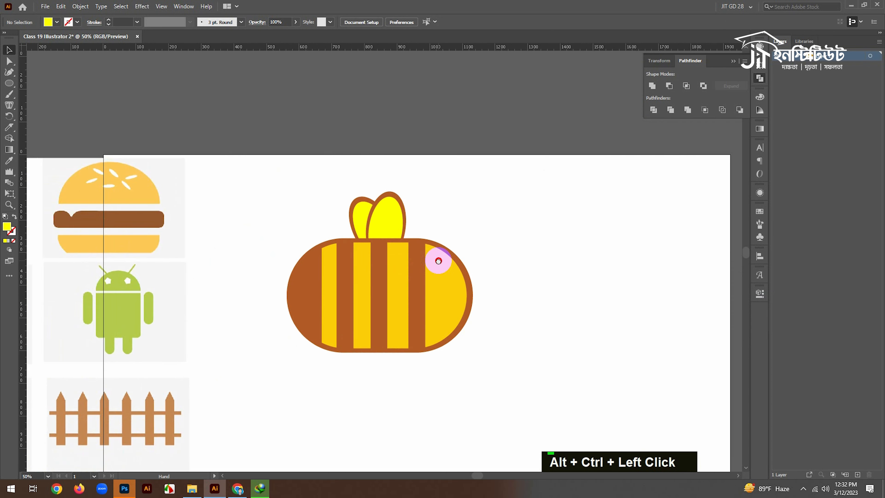
{"action": "left_click_drag", "start_coordinate": [438, 261], "coordinate": [642, 252]}
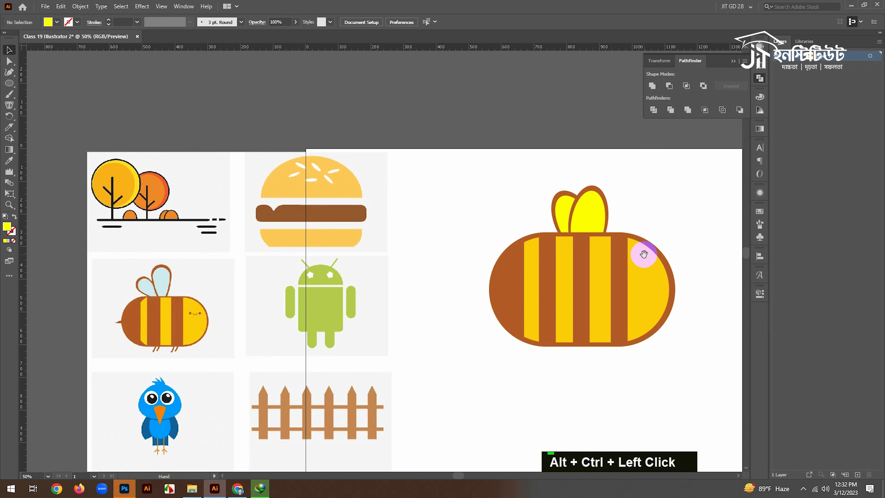
{"action": "left_click", "coordinate": [557, 208], "text": "ctrl+alt"}
{"action": "left_click", "coordinate": [558, 211]}
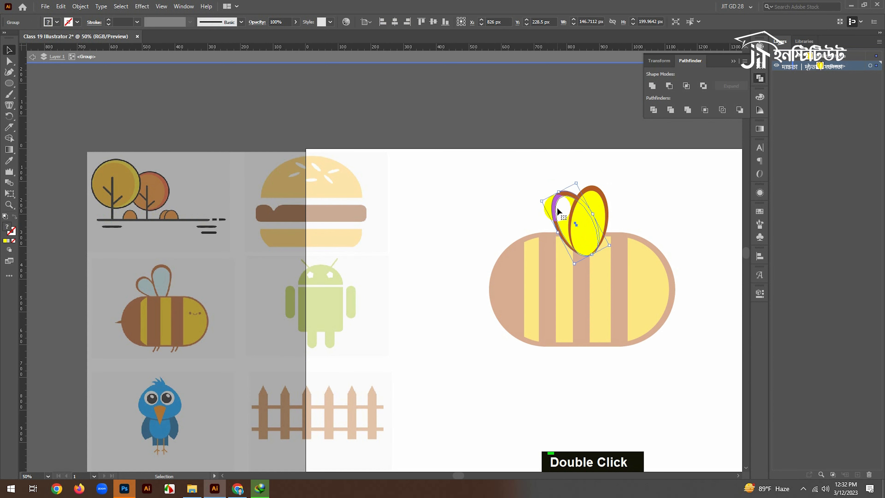
{"action": "left_click_drag", "start_coordinate": [547, 200], "coordinate": [538, 219]}
{"action": "left_click", "coordinate": [480, 192]}
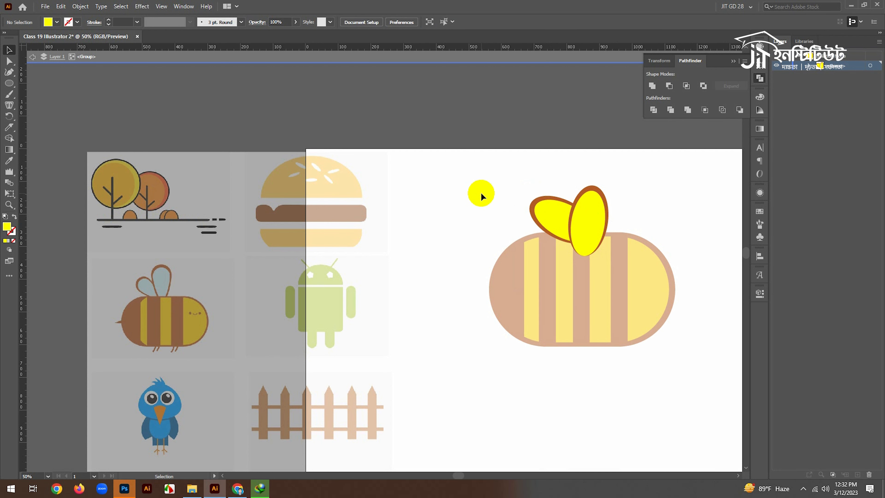
- Rotate the rear wing slightly back toward the front wing and exit isolation mode
{"action": "left_click", "coordinate": [531, 199]}
{"action": "left_click_drag", "start_coordinate": [537, 181], "coordinate": [540, 173]}
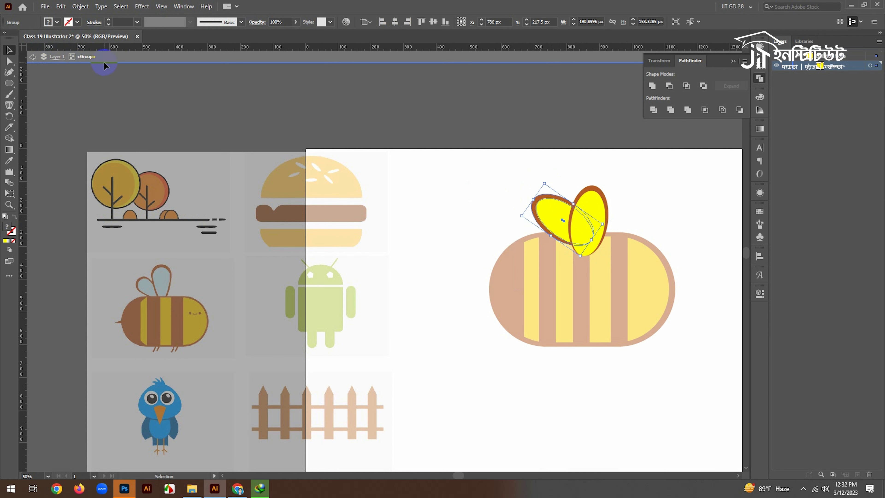
{"action": "left_click", "coordinate": [446, 92]}
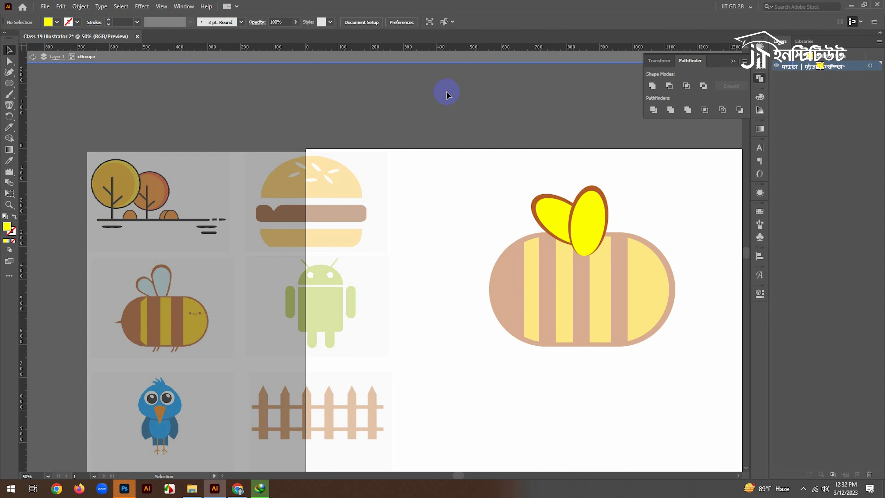
{"action": "left_click", "coordinate": [448, 53]}
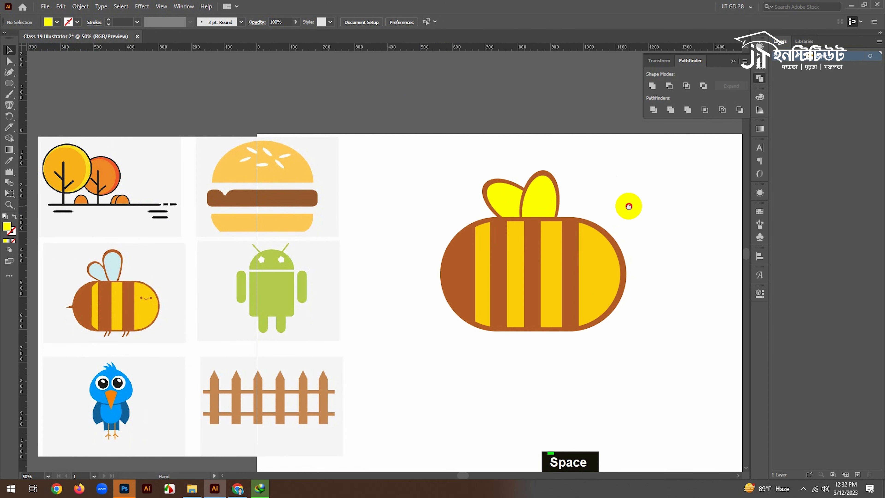
- Draw a circle about 14 px across on the yellow face segment as the bee's first eye
{"action": "left_click", "coordinate": [583, 244], "text": "ctrl+alt"}
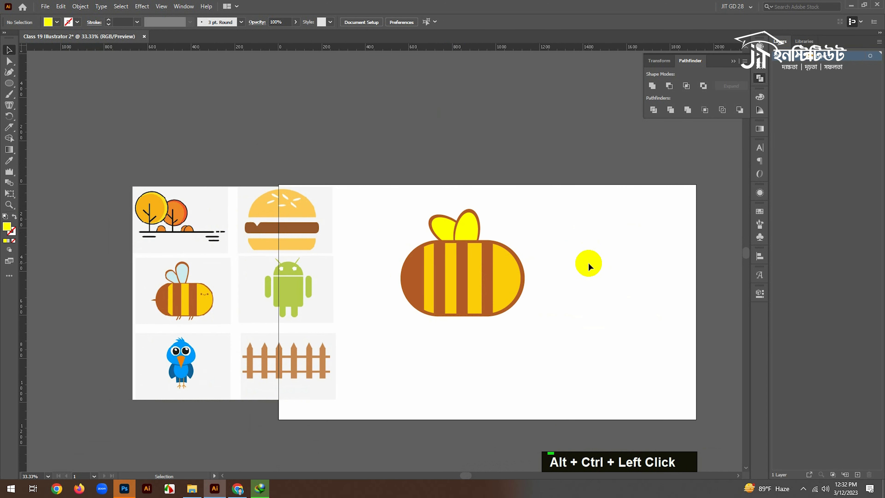
{"action": "left_click", "coordinate": [538, 191]}
{"action": "left_click", "coordinate": [477, 281], "text": "ctrl"}
{"action": "left_click_drag", "start_coordinate": [433, 282], "coordinate": [561, 280]}
{"action": "left_click", "coordinate": [613, 289], "text": "ctrl"}
{"action": "left_click", "coordinate": [503, 253], "text": "ctrl"}
{"action": "mouse_move", "coordinate": [393, 247]}
{"action": "left_mouse_down"}
{"action": "mouse_move", "coordinate": [499, 252]}
{"action": "mouse_move", "coordinate": [408, 255]}
{"action": "left_mouse_up"}
{"action": "left_click", "coordinate": [517, 277], "text": "ctrl"}
{"action": "left_click_drag", "start_coordinate": [476, 268], "coordinate": [492, 269]}
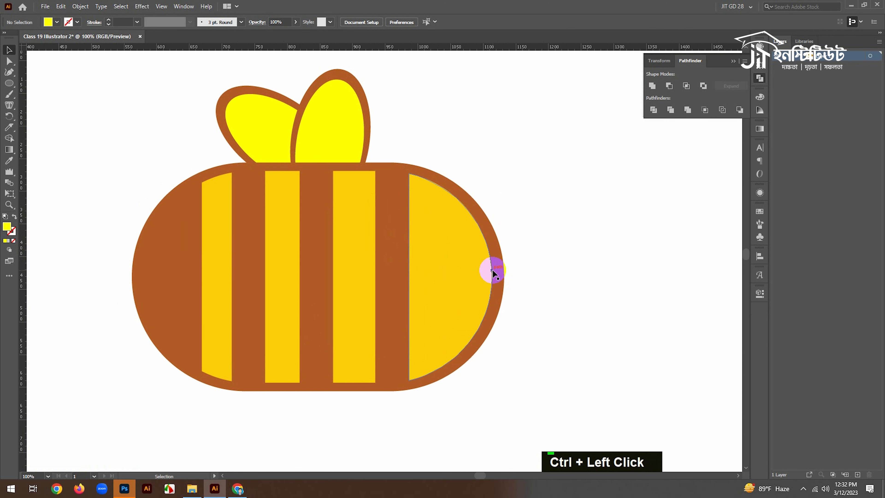
{"action": "key", "text": "l"}
{"action": "left_click_drag", "start_coordinate": [438, 255], "coordinate": [439, 255]}
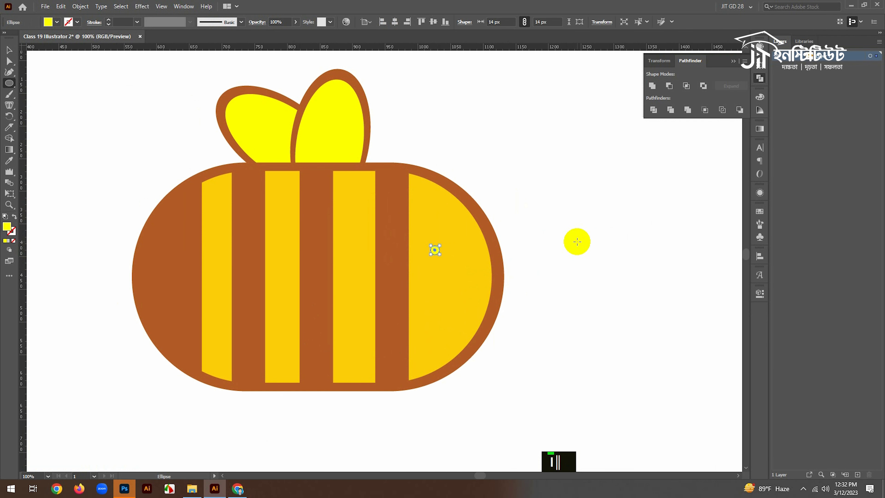
- Colour the eye circle with the brown sampled from the body outline
{"action": "key", "text": "i"}
{"action": "left_click", "coordinate": [499, 249]}
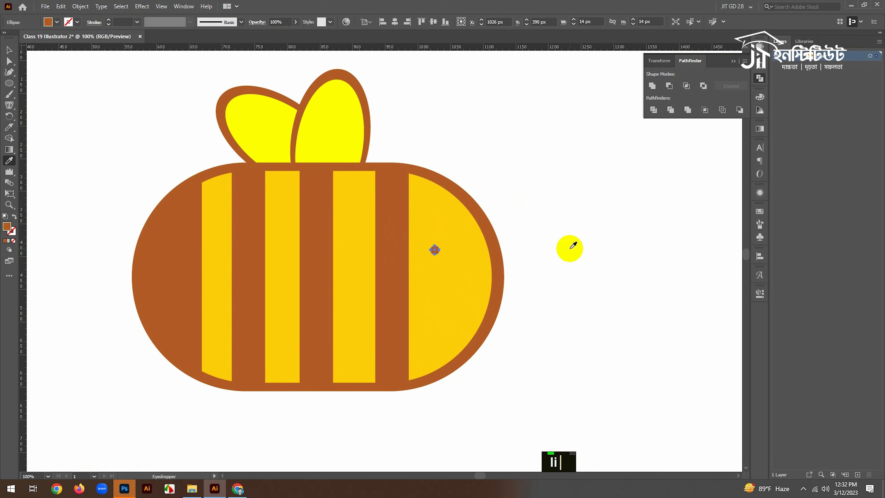
{"action": "key", "text": "v"}
{"action": "left_click", "coordinate": [574, 241]}
- Duplicate the eye horizontally toward the front of the face and scale the copy down slightly from its centre
{"action": "left_click", "coordinate": [436, 253], "text": "ctrl"}
{"action": "left_click", "coordinate": [405, 303], "text": "ctrl"}
{"action": "left_click_drag", "start_coordinate": [371, 226], "coordinate": [517, 227]}
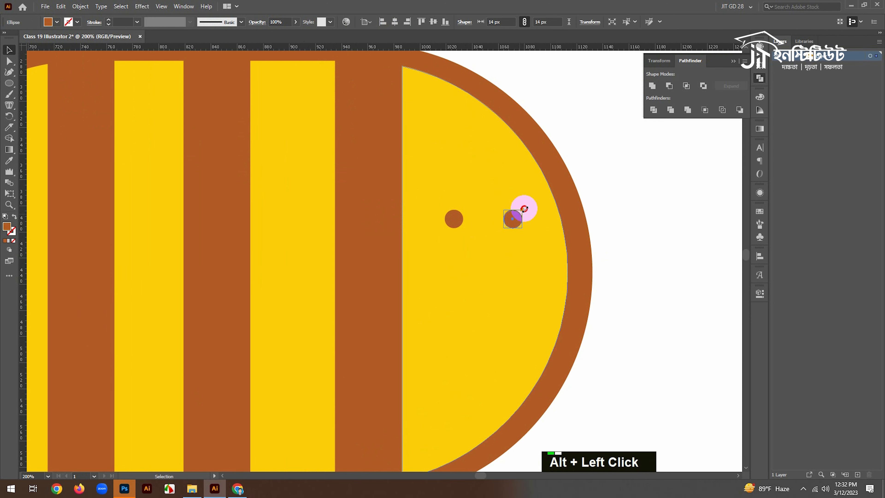
{"action": "left_click", "coordinate": [518, 260]}
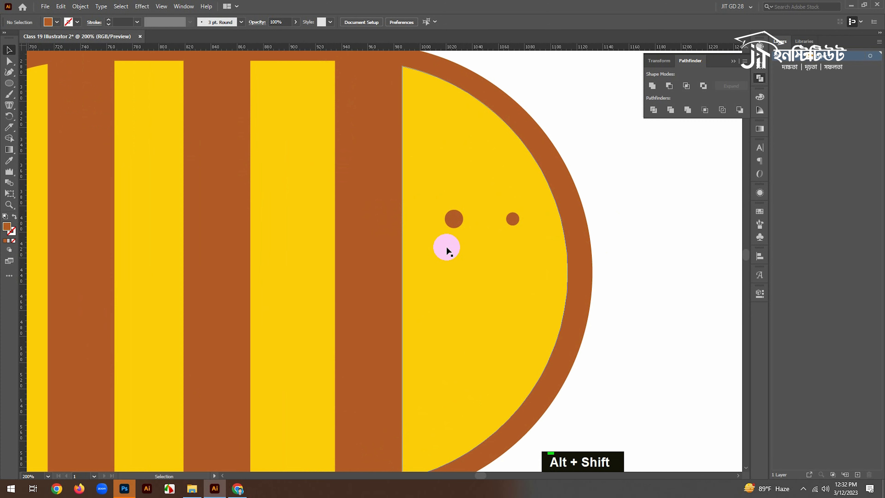
{"action": "left_click", "coordinate": [442, 246], "text": "ctrl+alt"}
{"action": "left_click", "coordinate": [381, 245], "text": "ctrl+alt"}
{"action": "left_click", "coordinate": [433, 275], "text": "ctrl+alt"}
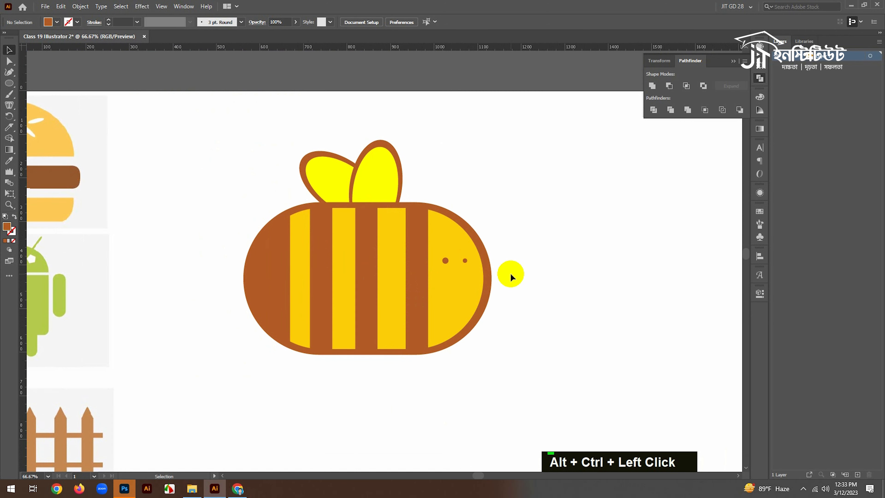
- Draw a three-point curve about 60 by 64 px with the Curvature tool, from below the rear eye round to above the front eye
{"action": "key", "text": "space"}
{"action": "left_click_drag", "start_coordinate": [379, 292], "coordinate": [480, 289]}
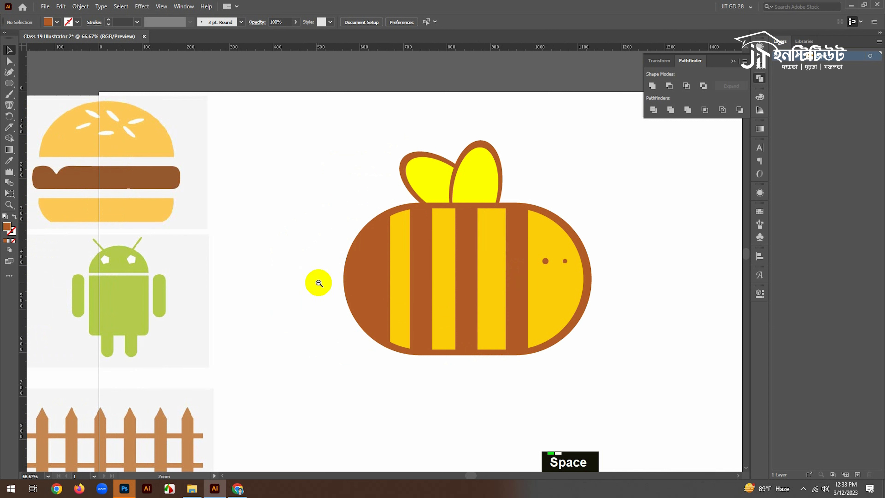
{"action": "right_click", "coordinate": [9, 72]}
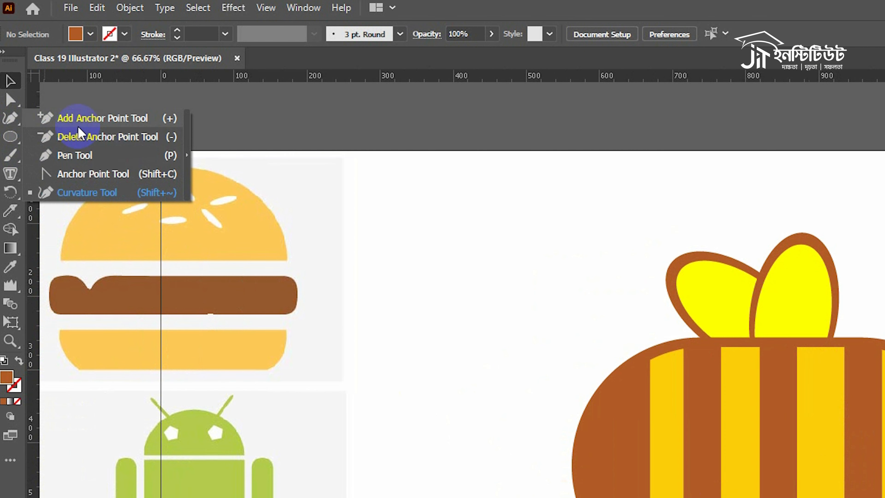
{"action": "left_click", "coordinate": [77, 156]}
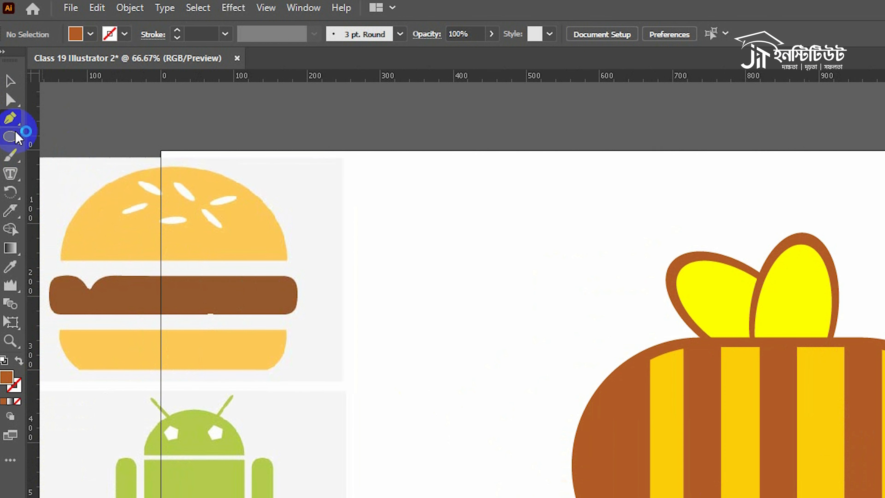
{"action": "right_click", "coordinate": [17, 126]}
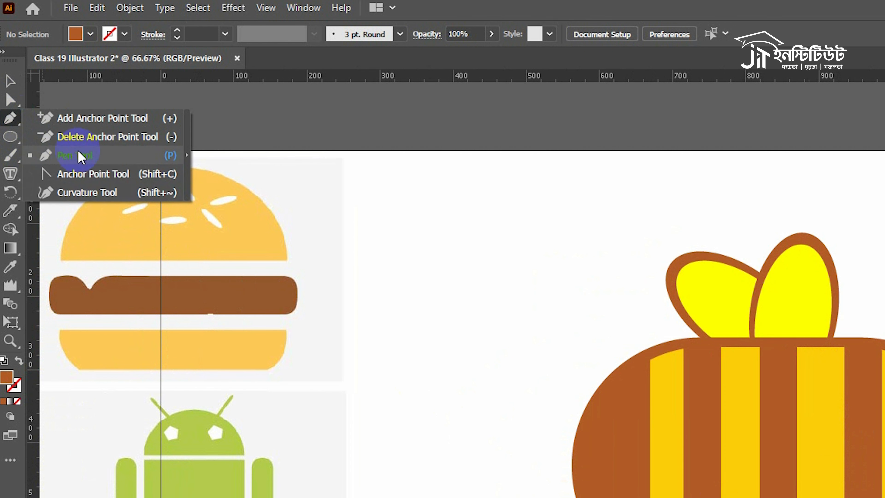
{"action": "left_click", "coordinate": [88, 192]}
{"action": "left_click", "coordinate": [536, 274], "text": "ctrl"}
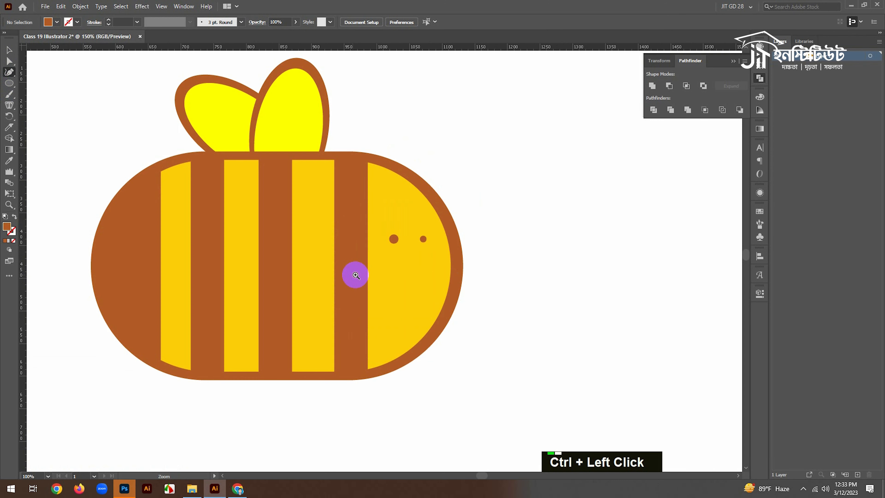
{"action": "left_click", "coordinate": [356, 275], "text": "ctrl"}
{"action": "left_click", "coordinate": [403, 259]}
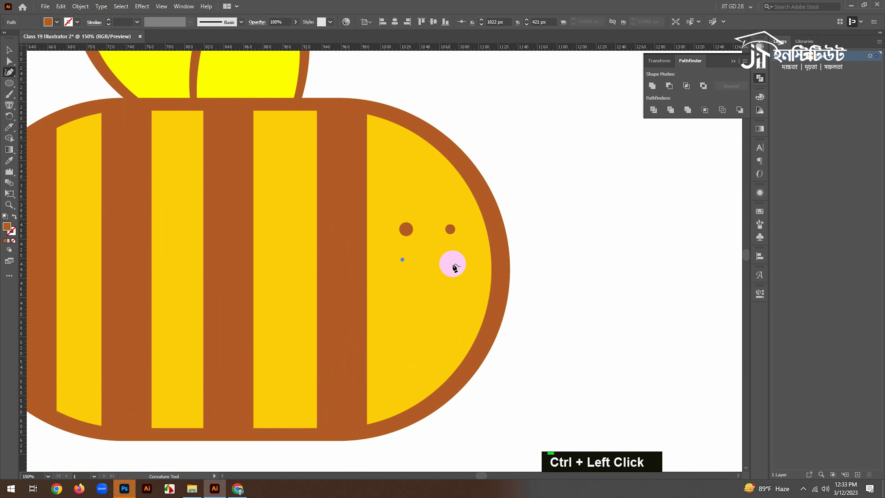
{"action": "left_click", "coordinate": [454, 251]}
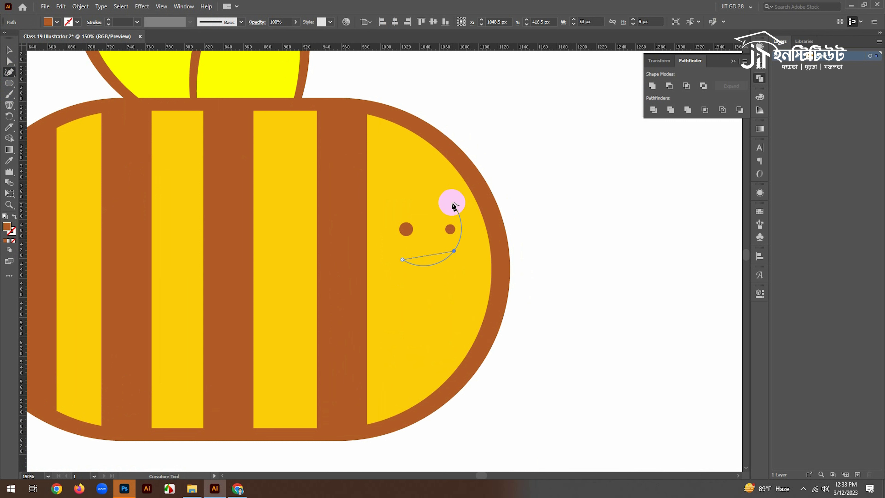
{"action": "left_click", "coordinate": [452, 202]}
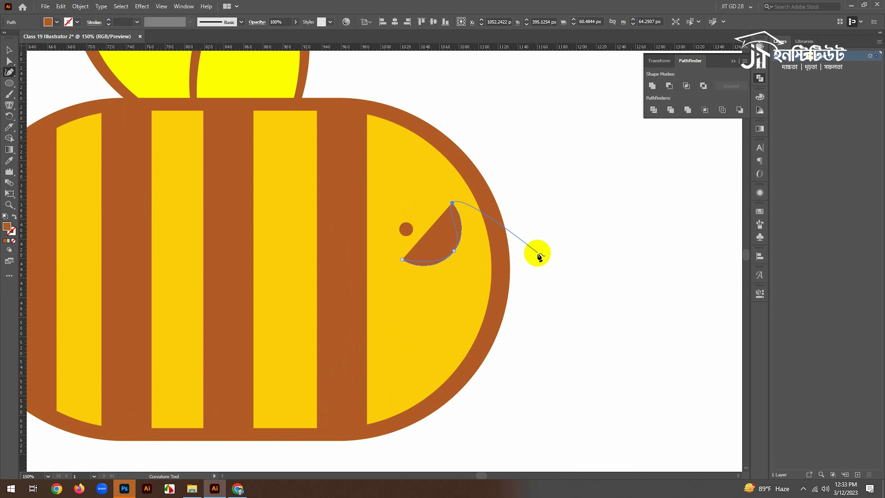
{"action": "key", "text": "Escape"}
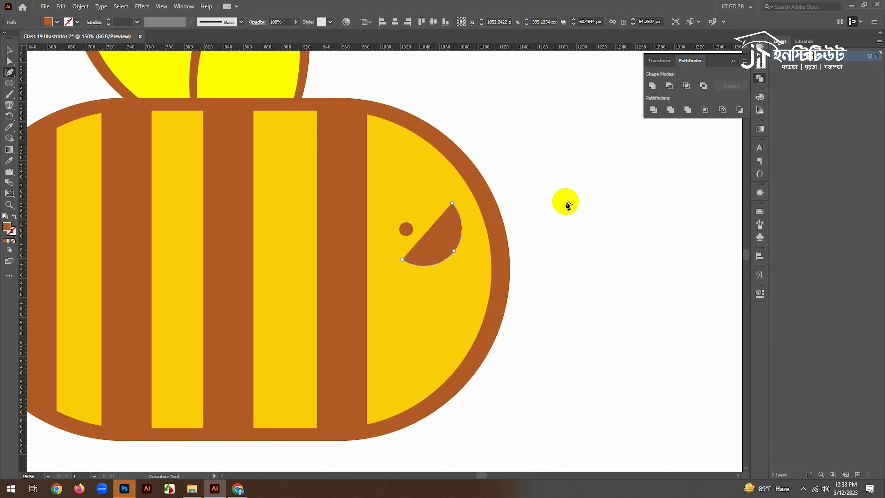
- Delete the mouth curve's uppermost anchor point, above the front eye, with the Direct Selection tool
{"action": "left_click", "coordinate": [439, 237], "text": "ctrl"}
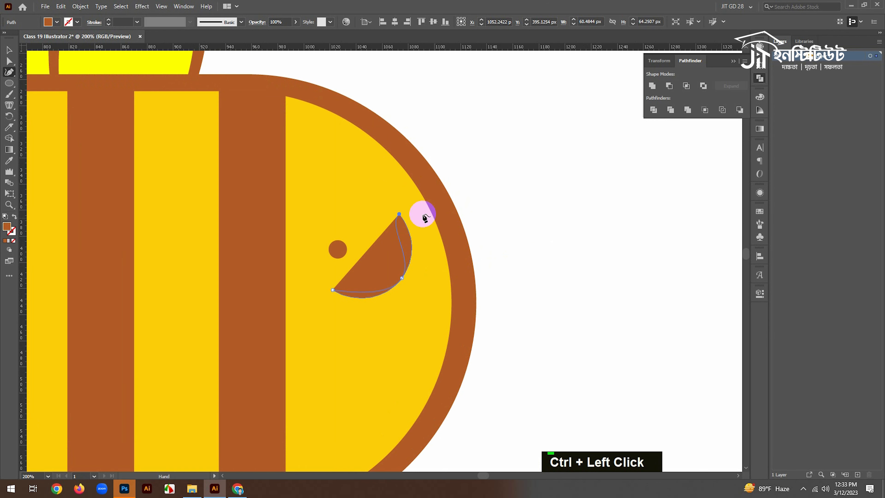
{"action": "left_click", "coordinate": [397, 215]}
{"action": "key", "text": "Escape"}
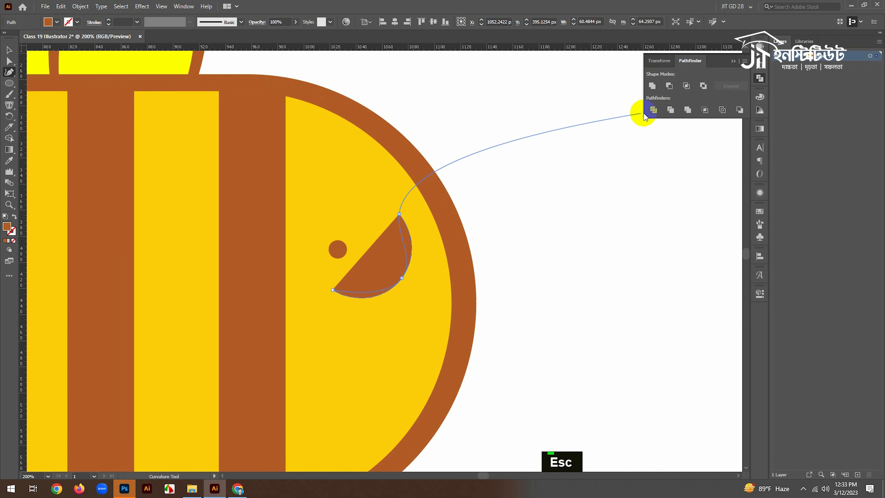
{"action": "left_click", "coordinate": [10, 61]}
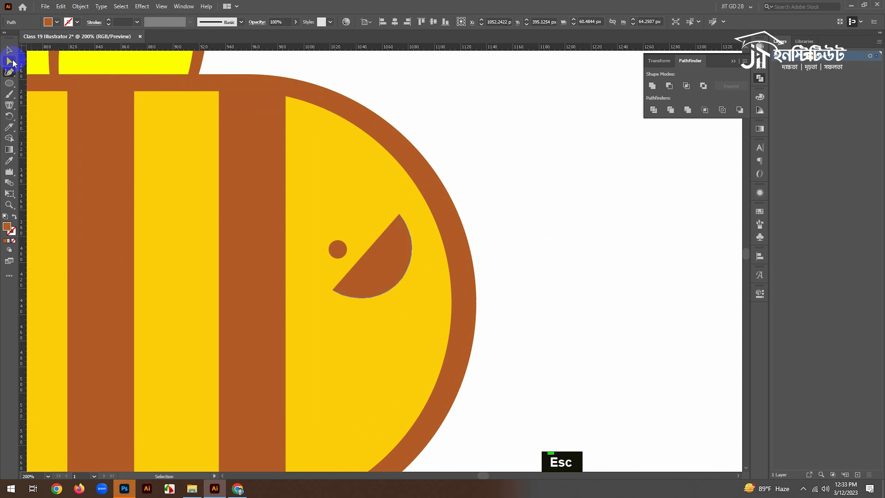
{"action": "left_click", "coordinate": [400, 215]}
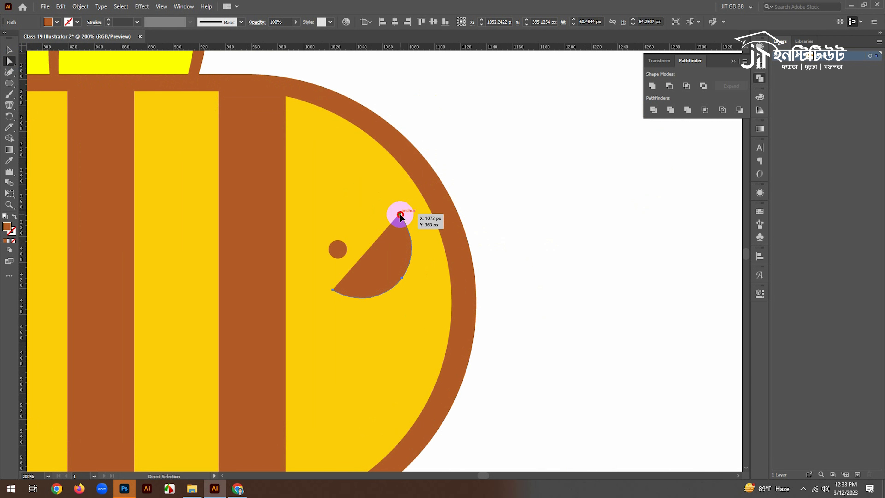
{"action": "key", "text": "Delete"}
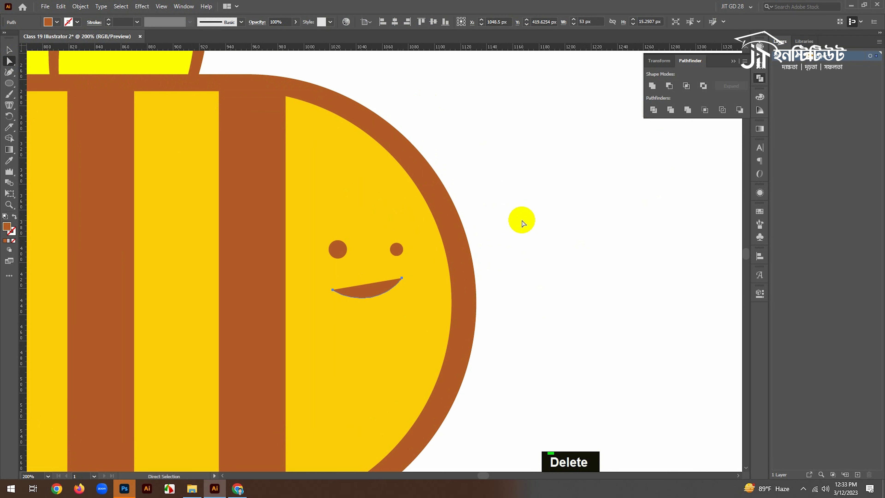
- Remove the mouth curve's fill and give it a dark brown stroke
{"action": "left_click", "coordinate": [367, 288]}
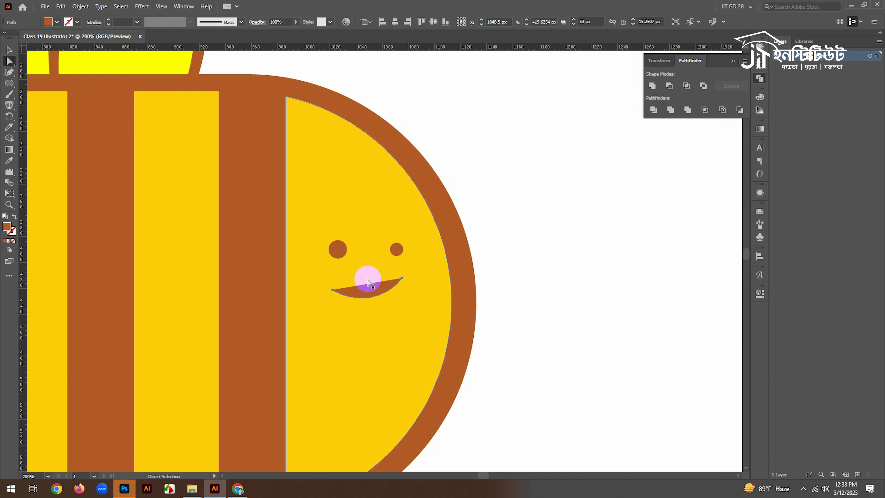
{"action": "left_click", "coordinate": [57, 22]}
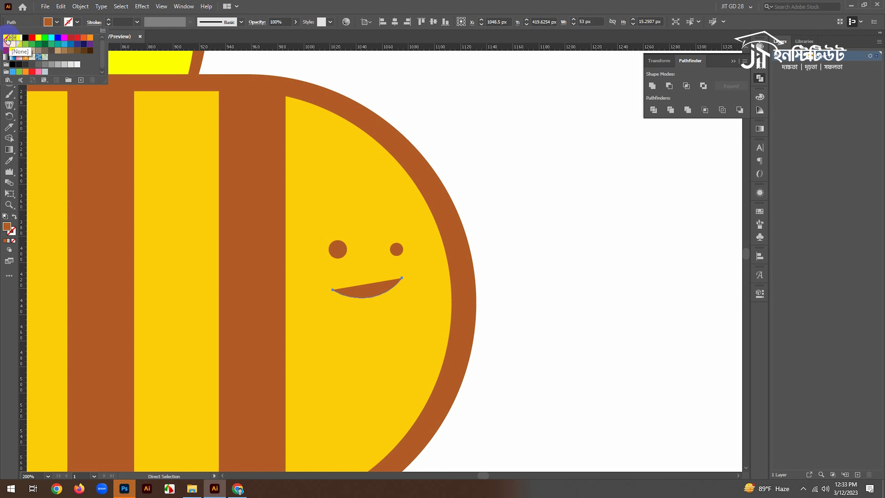
{"action": "left_click", "coordinate": [7, 38]}
{"action": "double_click", "coordinate": [57, 22]}
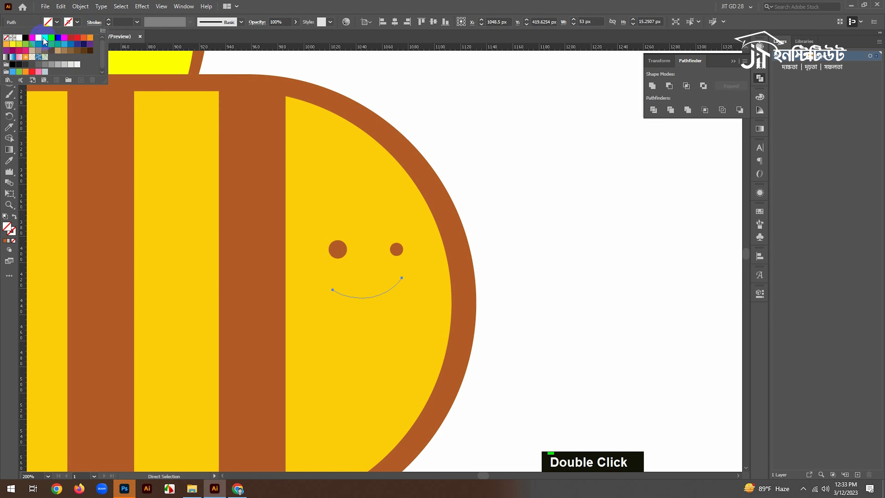
{"action": "left_click", "coordinate": [84, 52]}
{"action": "left_click", "coordinate": [527, 202]}
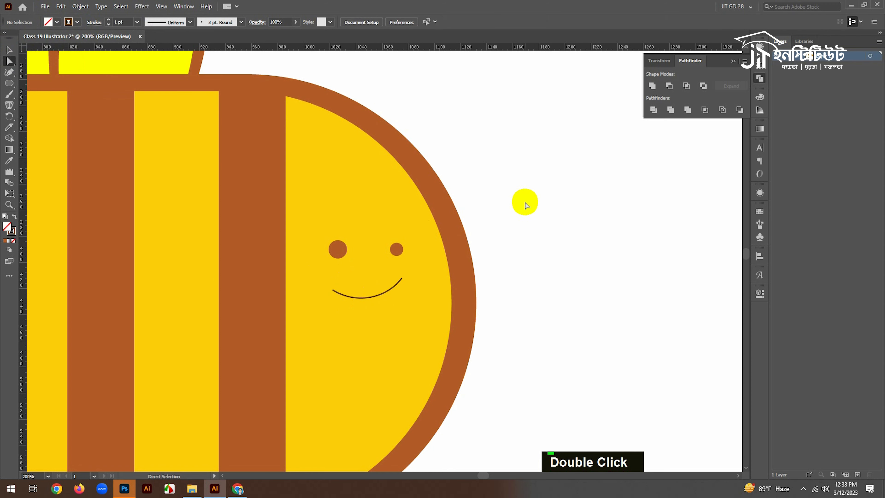
- Scale the smile down proportionally from its centre to about 35 px wide
{"action": "left_click", "coordinate": [364, 295], "text": "ctrl+alt"}
{"action": "left_click", "coordinate": [364, 295], "text": "ctrl+alt"}
{"action": "left_click", "coordinate": [365, 295], "text": "ctrl+alt"}
{"action": "left_click", "coordinate": [406, 256], "text": "ctrl"}
{"action": "left_click", "coordinate": [393, 217], "text": "ctrl"}
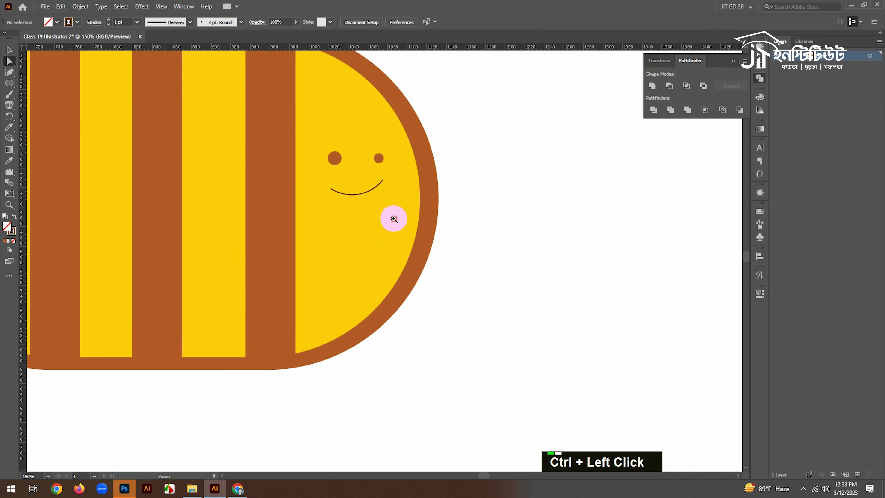
{"action": "left_click", "coordinate": [387, 245], "text": "ctrl"}
{"action": "key", "text": "v"}
{"action": "left_click", "coordinate": [372, 258]}
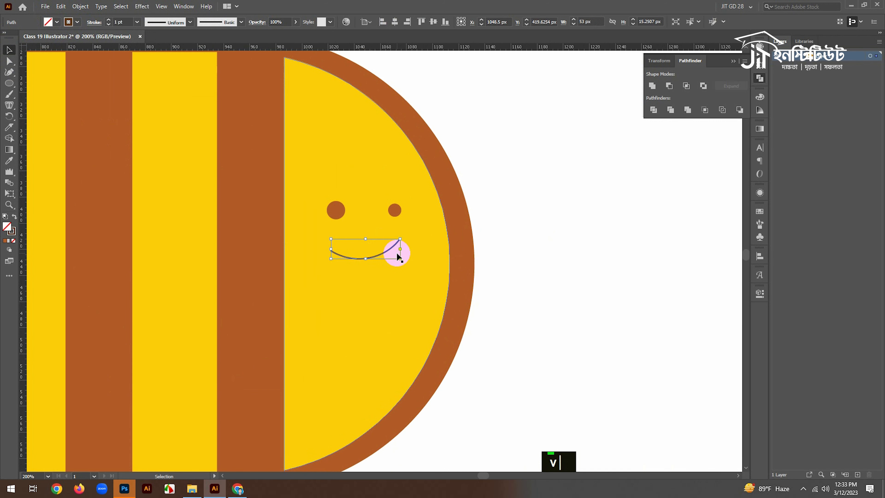
{"action": "left_click_drag", "start_coordinate": [400, 250], "coordinate": [398, 253]}
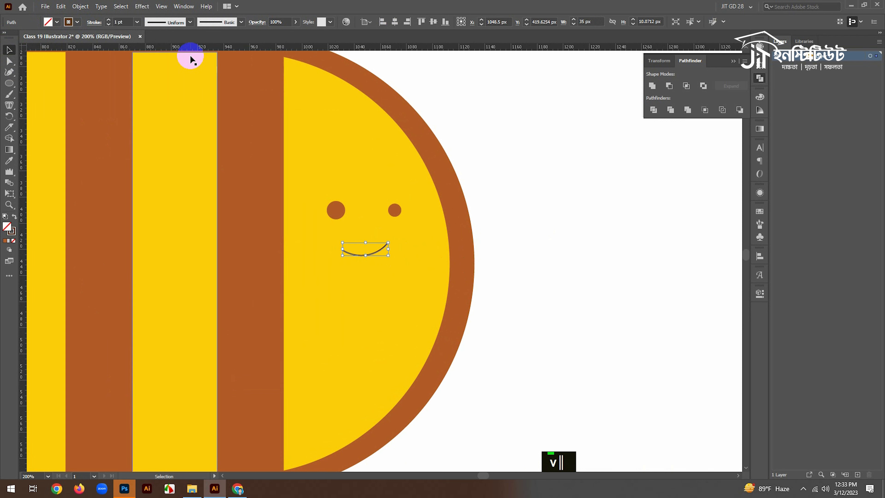
- Set the smile's stroke weight to 3 pt and change the stroke colour to a lighter brown
{"action": "double_click", "coordinate": [109, 20]}
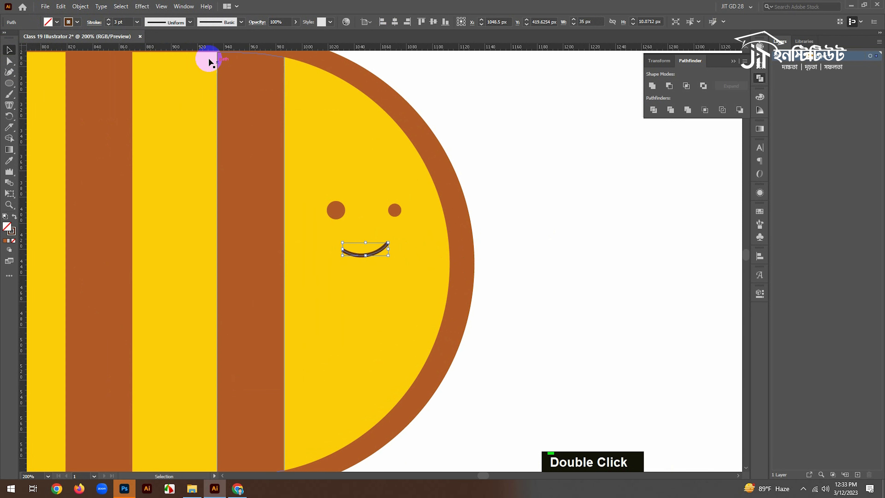
{"action": "left_click", "coordinate": [71, 22]}
{"action": "left_click", "coordinate": [67, 52]}
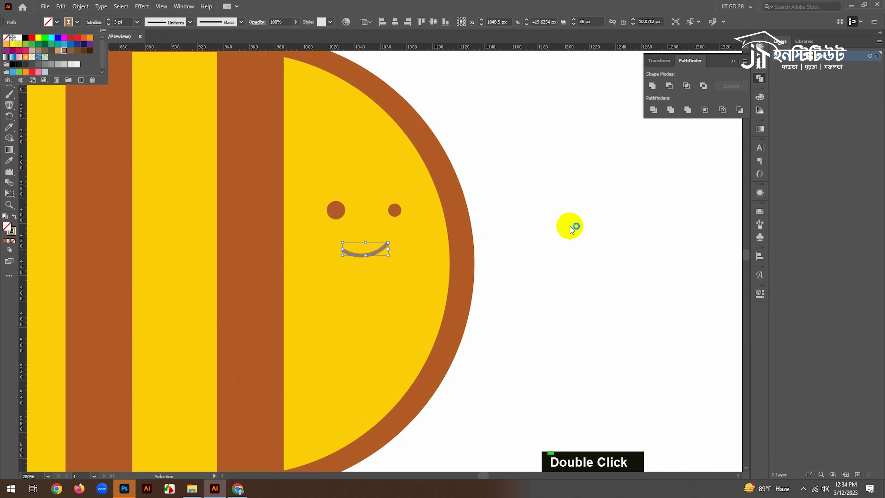
{"action": "left_click", "coordinate": [576, 226]}
{"action": "left_click", "coordinate": [396, 270], "text": "ctrl+alt"}
{"action": "left_click", "coordinate": [396, 270], "text": "ctrl+alt"}
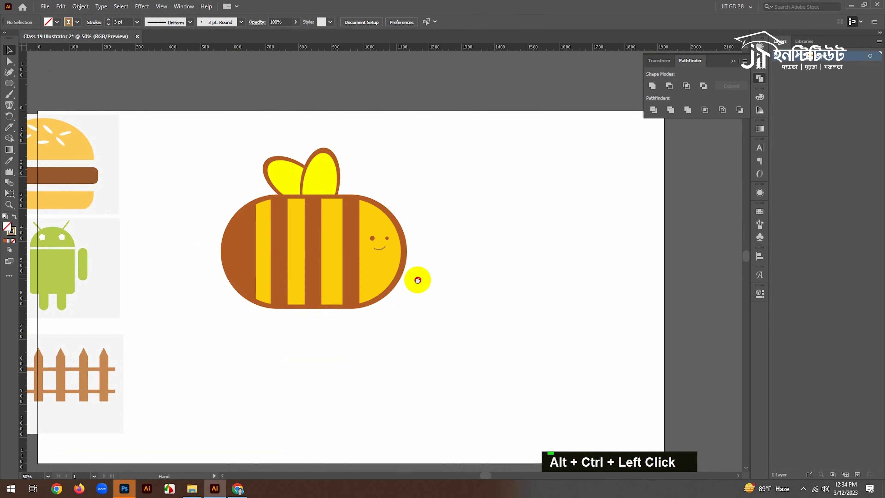
{"action": "key", "text": "space"}
{"action": "left_click_drag", "start_coordinate": [473, 291], "coordinate": [510, 300]}
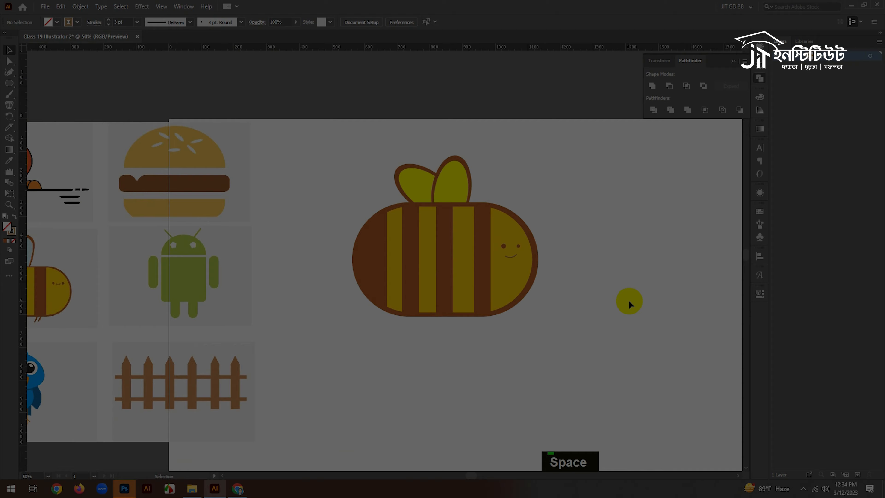
{"action": "key", "text": "space"}
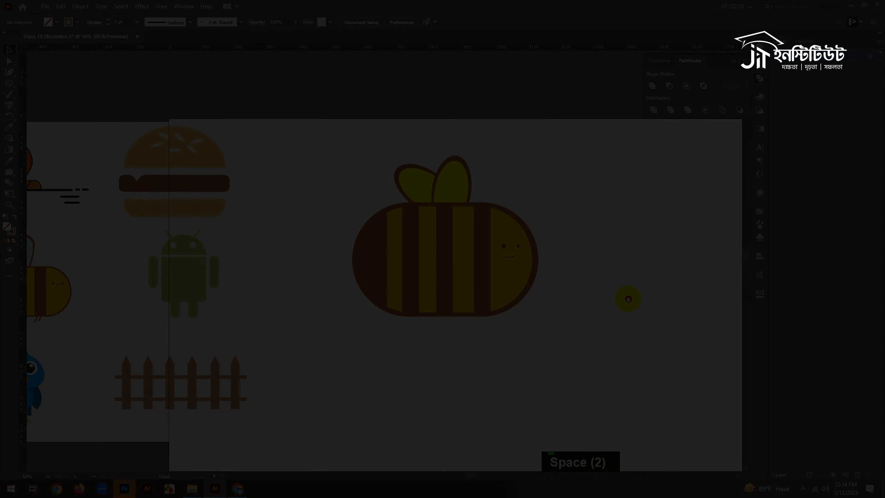